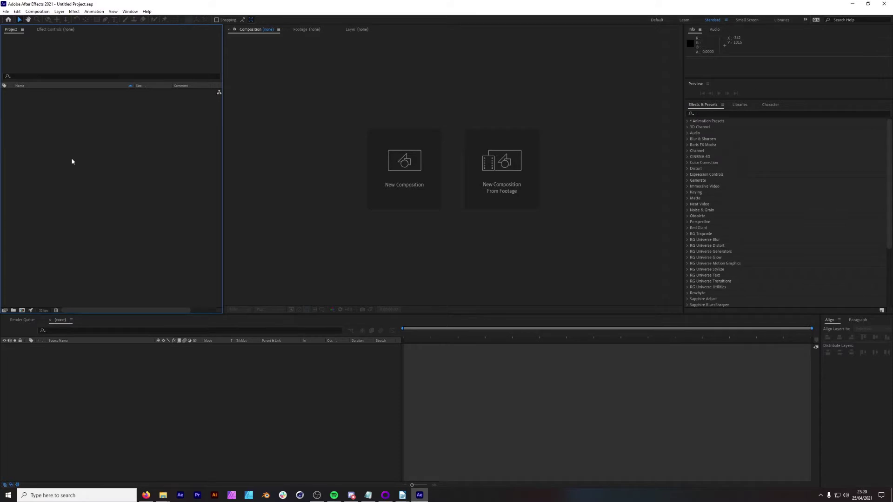
Create a composition named waveform, 1080 px wide and 1920 px high
key(ctrl+n)
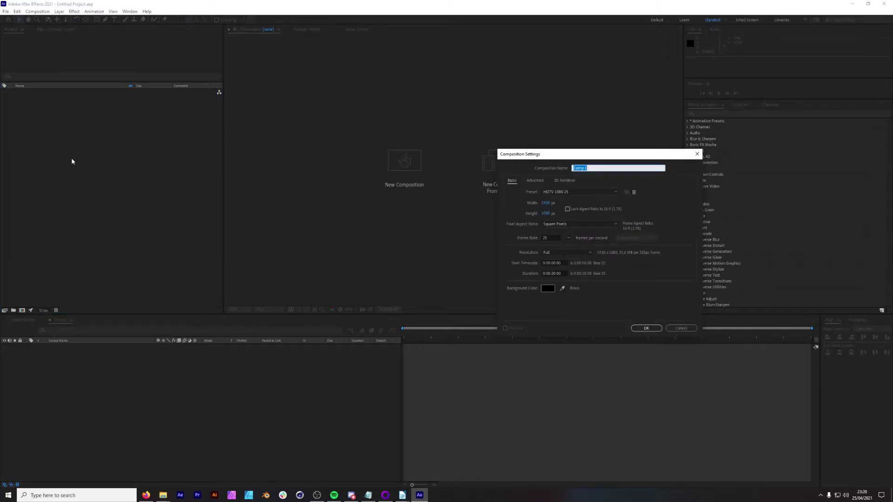
text(waveform)
click(546, 213)
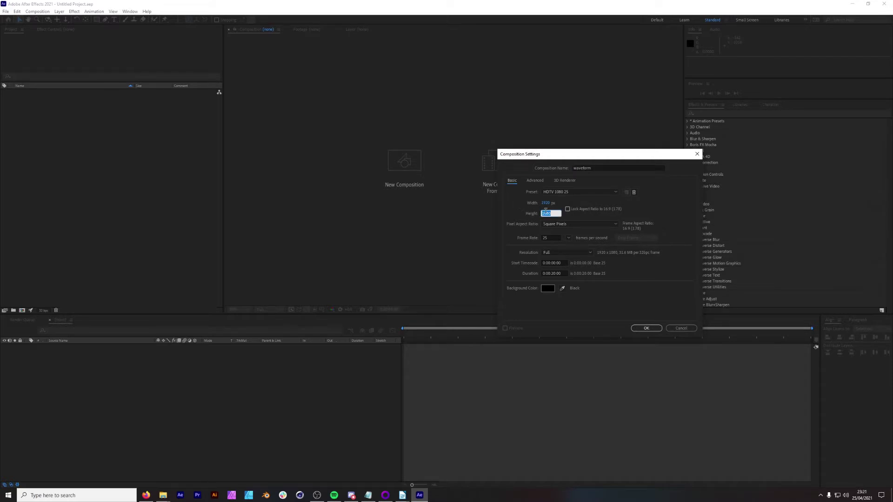
text(1920)
key(shift+Tab)
text(4080)
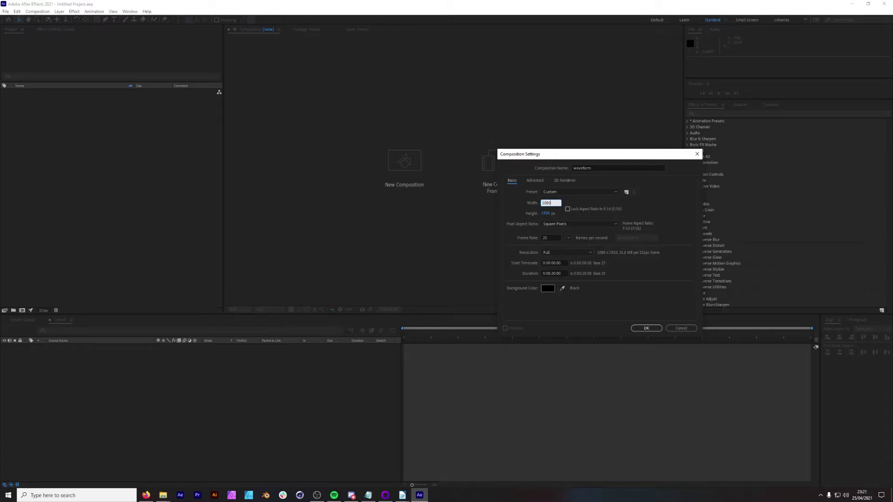
key(Return)
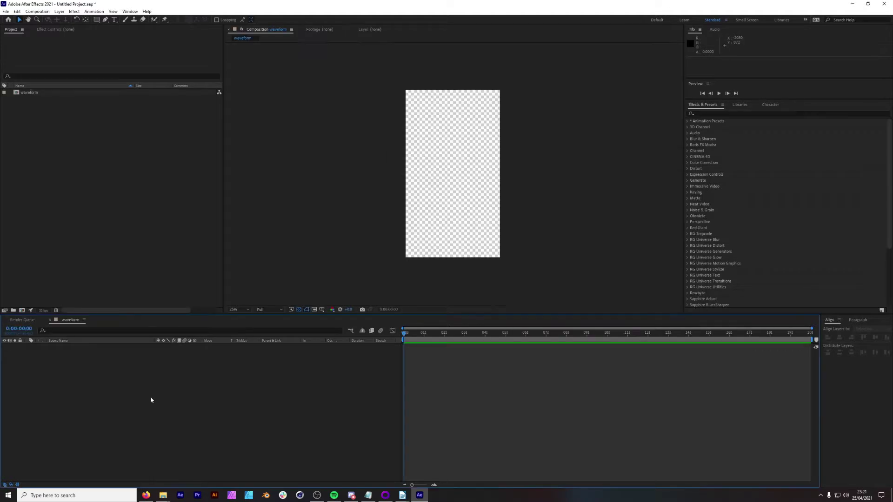
Add a full-size black solid named wave_base to the waveform composition
key(ctrl+y)
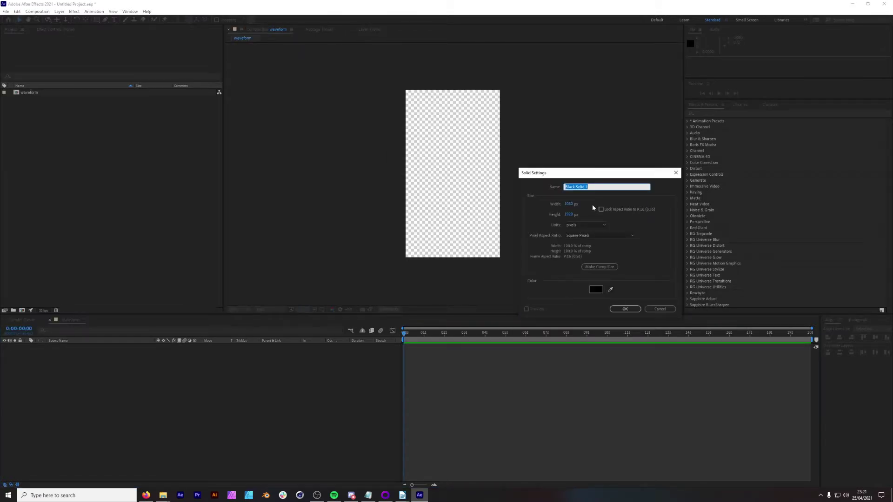
text(wave_base)
key(Return)
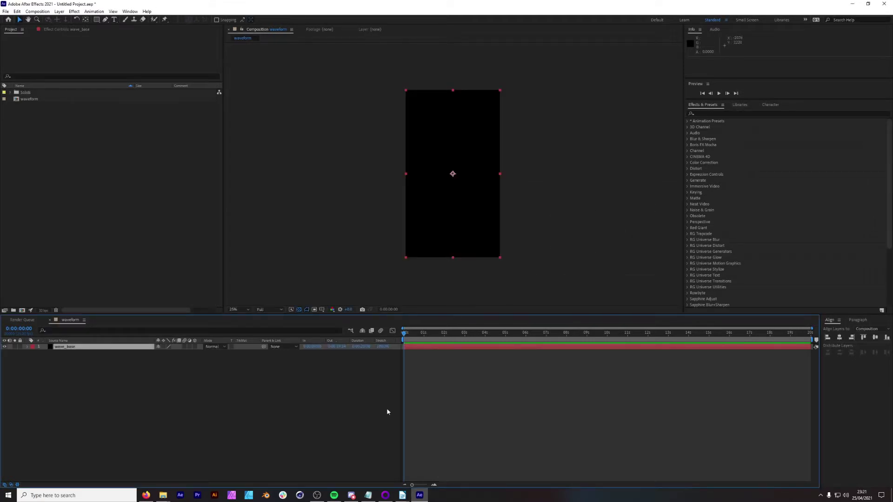
Apply the Wave World effect to the wave_base solid, set its view to Height Map and preview the ripples
click(704, 113)
text(wave)
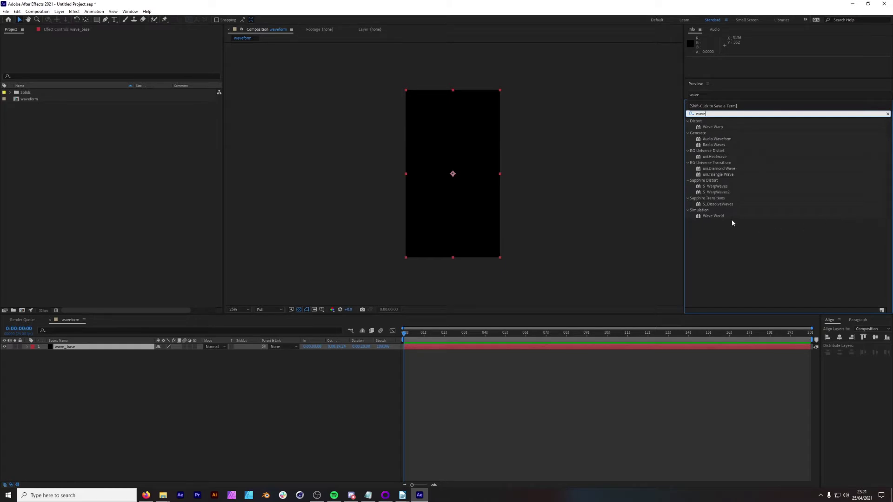
drag(713, 216, 473, 170)
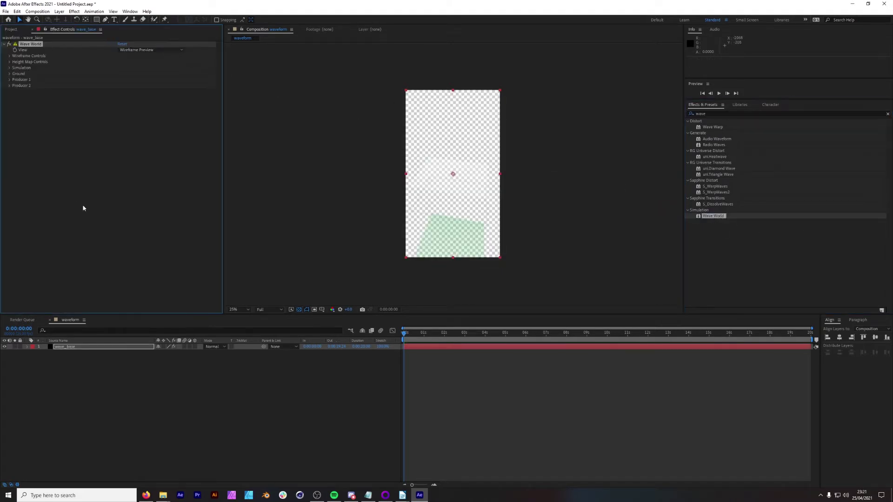
click(139, 50)
click(167, 58)
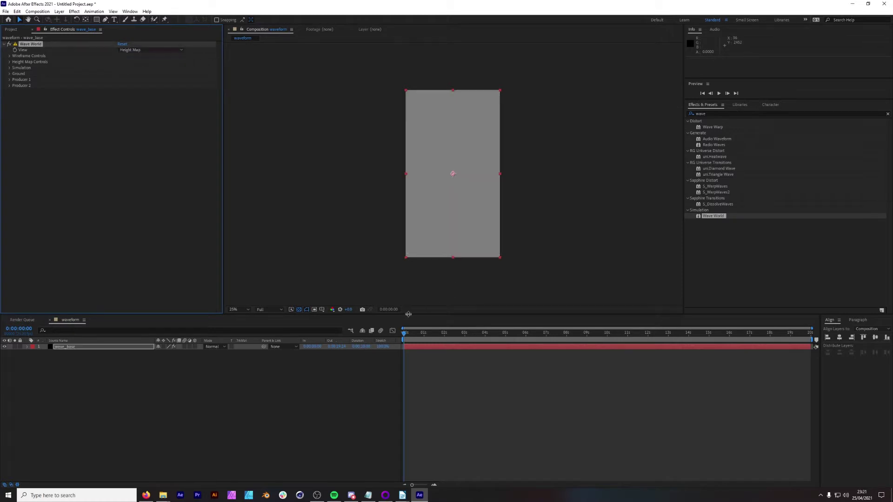
drag(405, 333, 500, 348)
key(space)
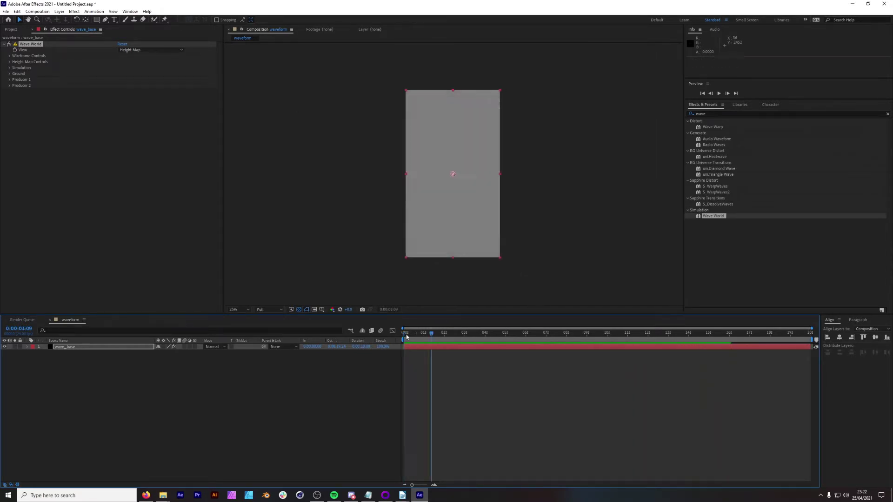
key(space)
Lower the brightness in Wave World's height map controls so the background around the rings goes dark
click(9, 56)
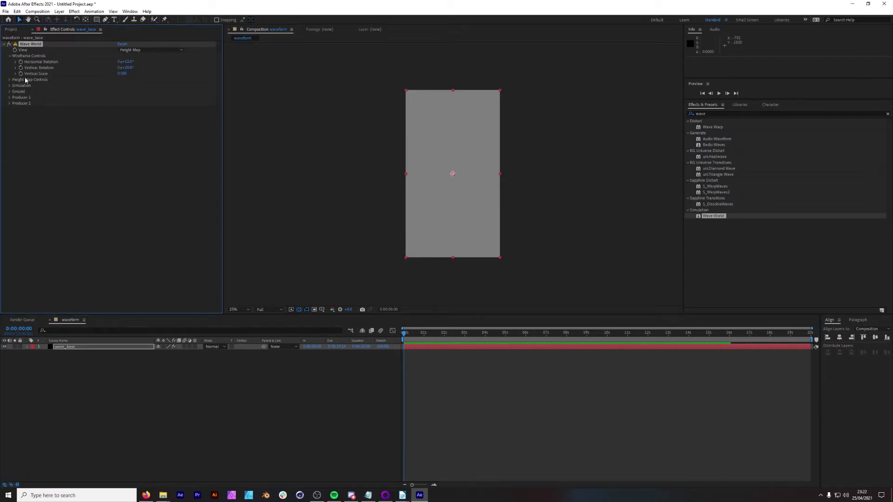
click(9, 80)
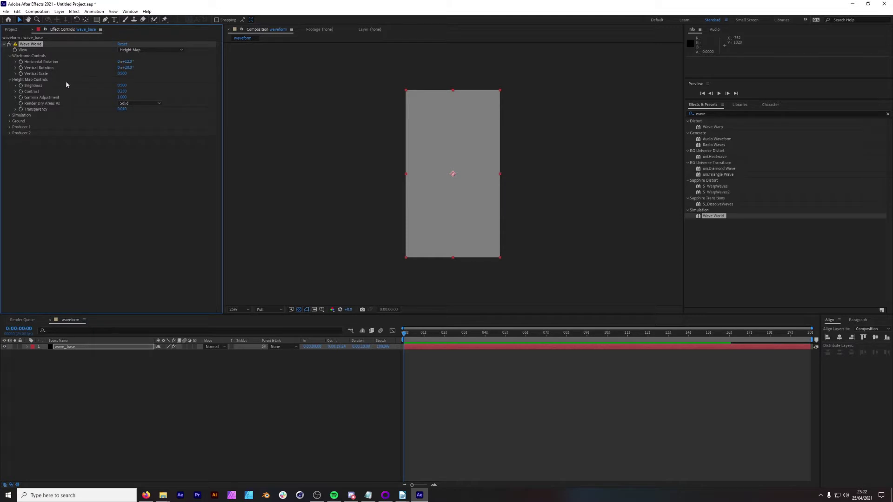
click(120, 86)
key(Return)
mouse_move(483, 332)
mouse_down()
mouse_move(496, 333)
mouse_move(472, 332)
mouse_move(501, 334)
mouse_up()
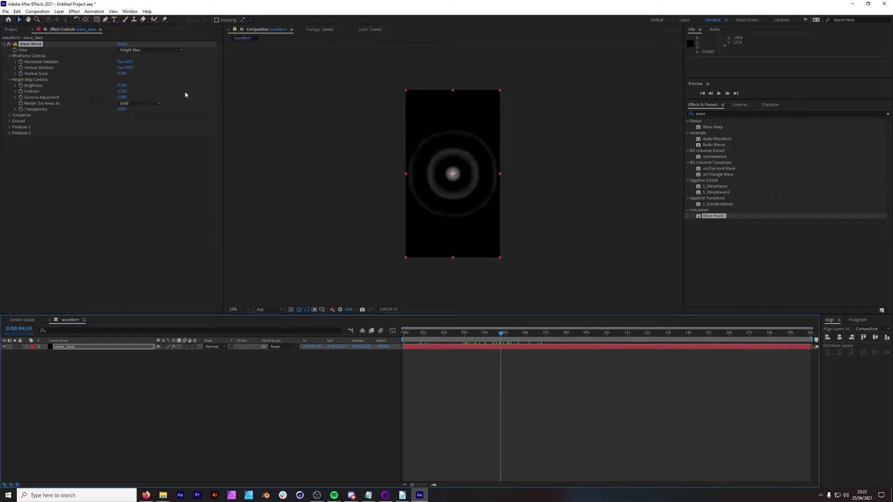
Set the Wave World height map contrast to 0.23
drag(124, 94, 123, 94)
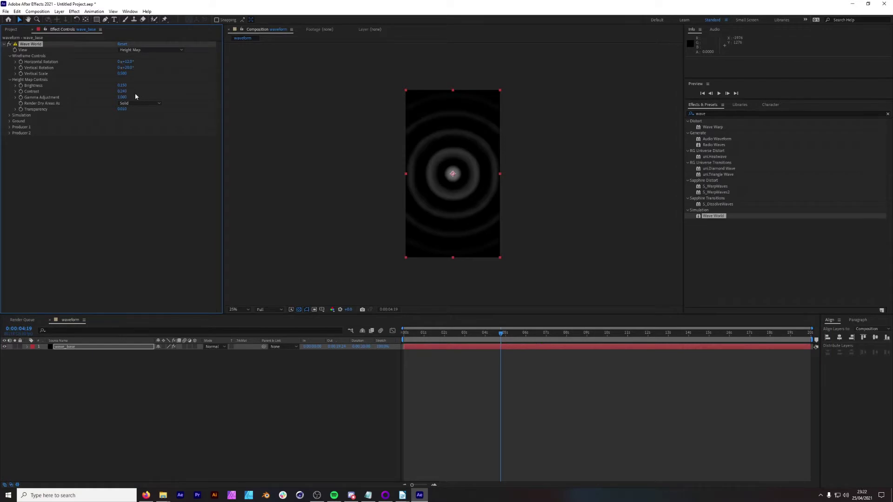
click(128, 92)
click(122, 91)
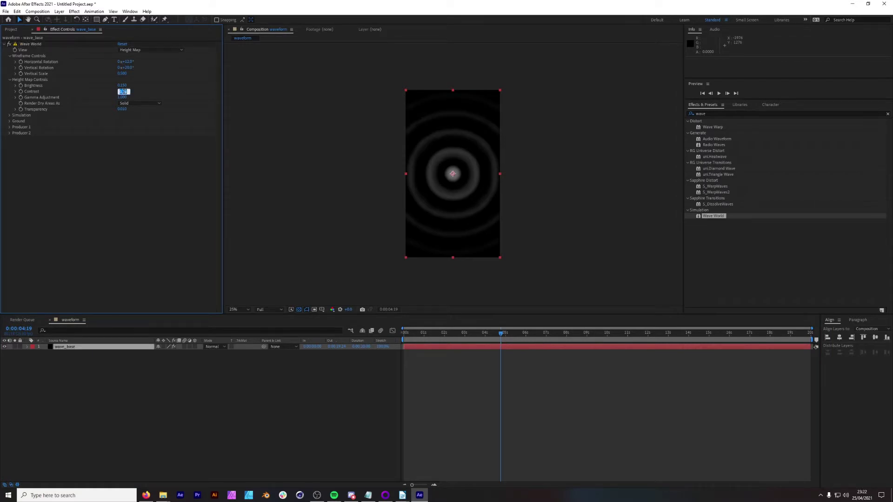
drag(534, 334, 567, 342)
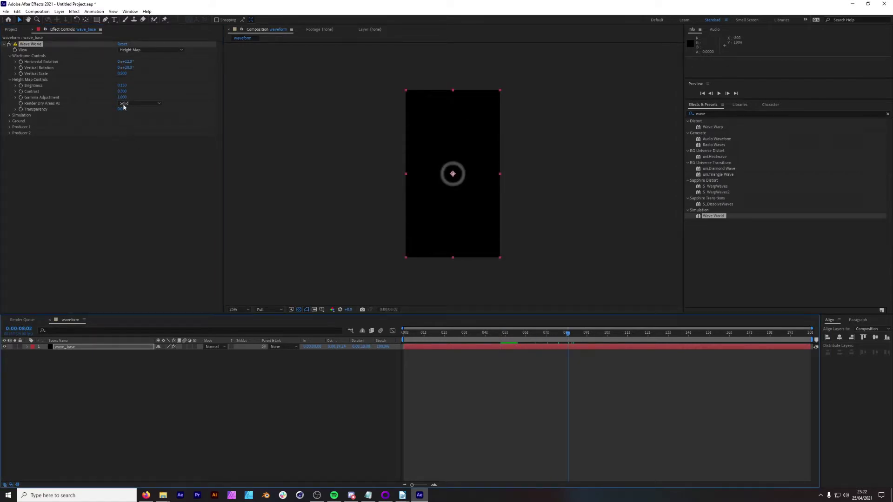
click(122, 91)
text(.23)
key(Return)
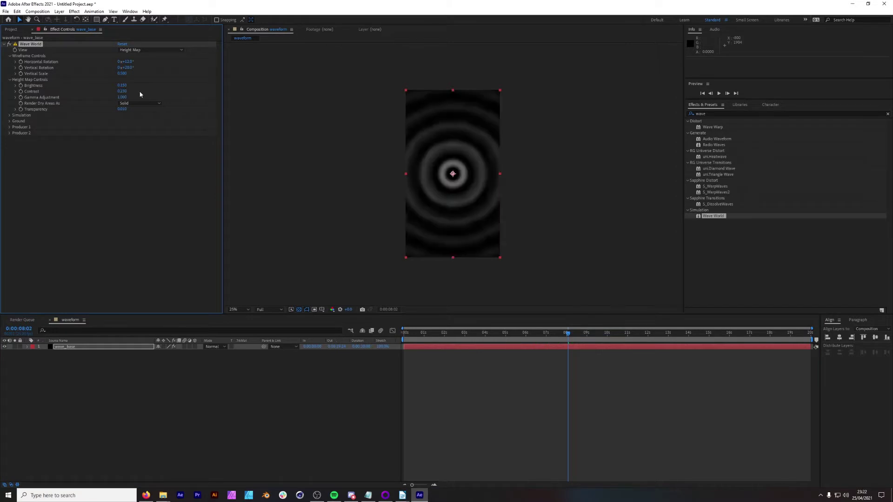
Set Wave World's height map gamma adjustment to 2 and its contrast to 0.24
drag(454, 333, 525, 334)
click(122, 92)
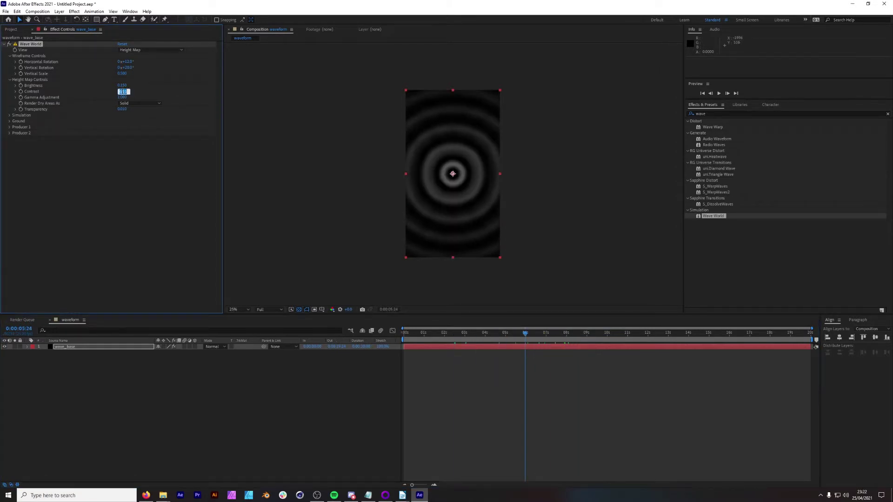
click(134, 99)
click(123, 97)
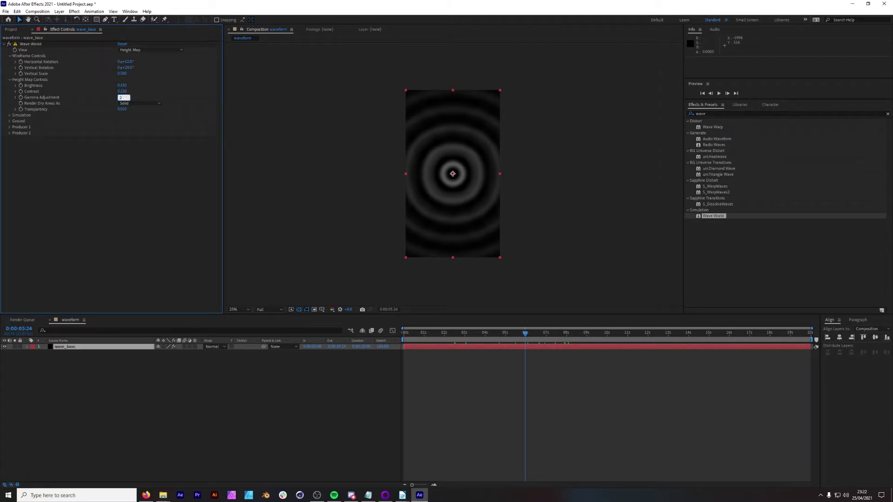
key(Return)
drag(126, 91, 123, 91)
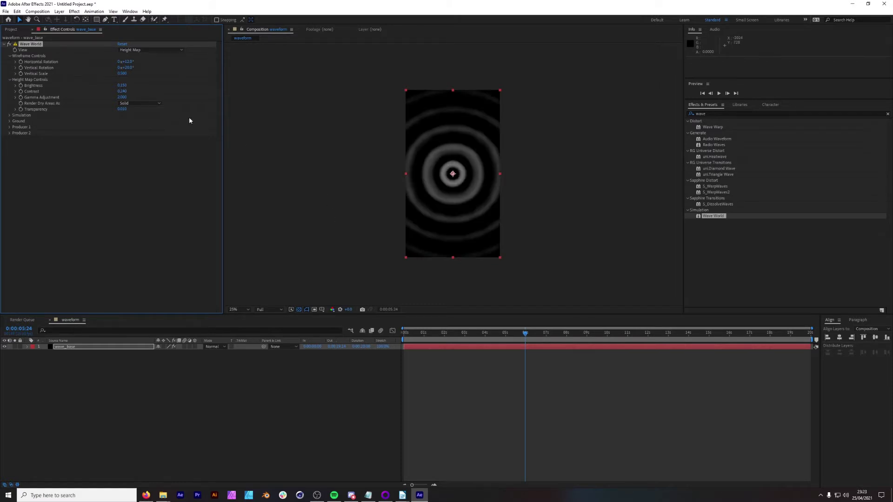
key(space)
Raise Wave World's gamma adjustment to 2.5 and preview the rings
click(120, 97)
text(2.5)
key(Return)
key(space)
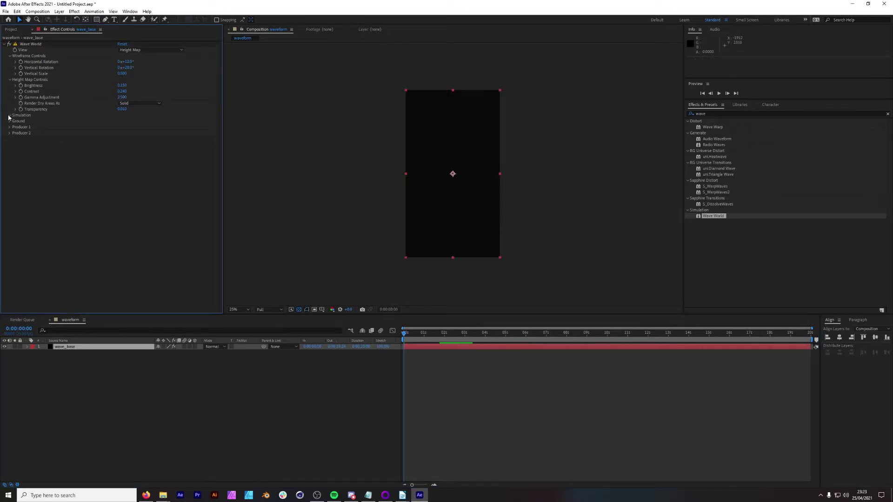
Set the grid resolution in Wave World's simulation settings to 100 and preview the smoother rings
click(9, 116)
click(120, 121)
key(Return)
scroll(452, 182, up, 2)
drag(435, 332, 512, 345)
key(comma)
key(space)
Apply the Find Edges effect to wave_base and preview the ring outlines
click(711, 114)
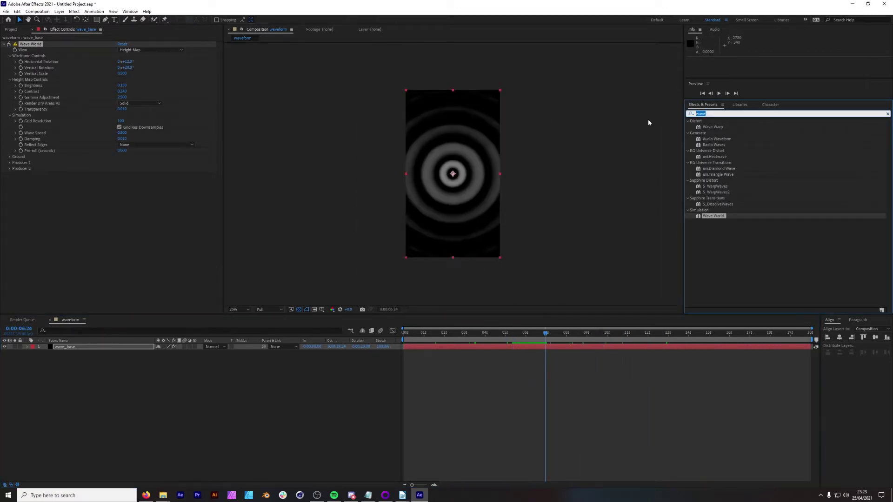
text(find)
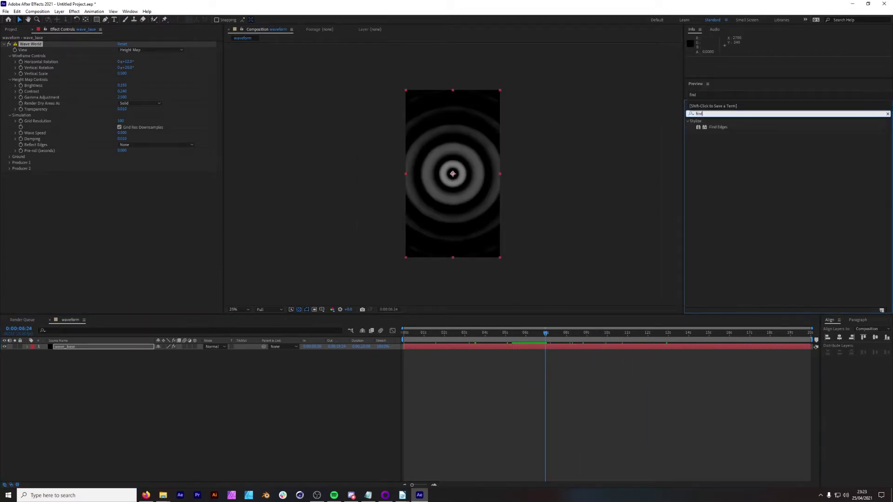
double_click(718, 127)
key(space)
key(period)
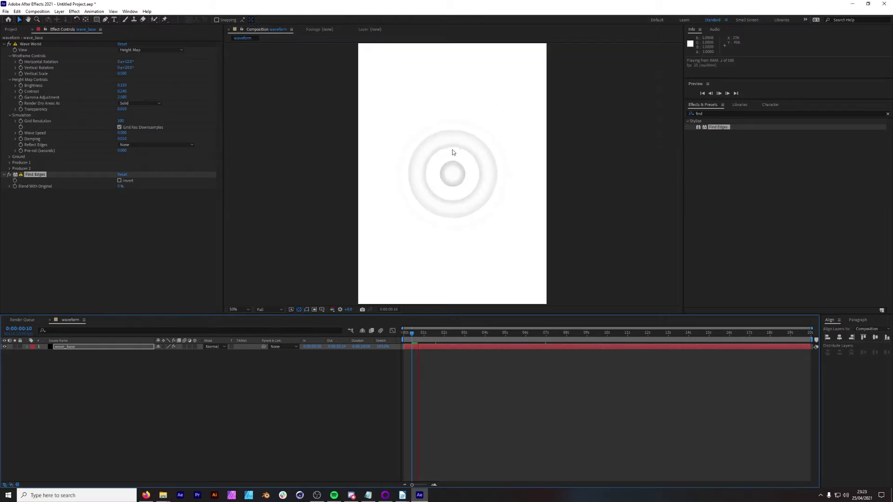
Add a Brightness & Contrast effect after Find Edges on wave_base, adjusting its brightness and contrast to darken the rings
key(ctrl+f)
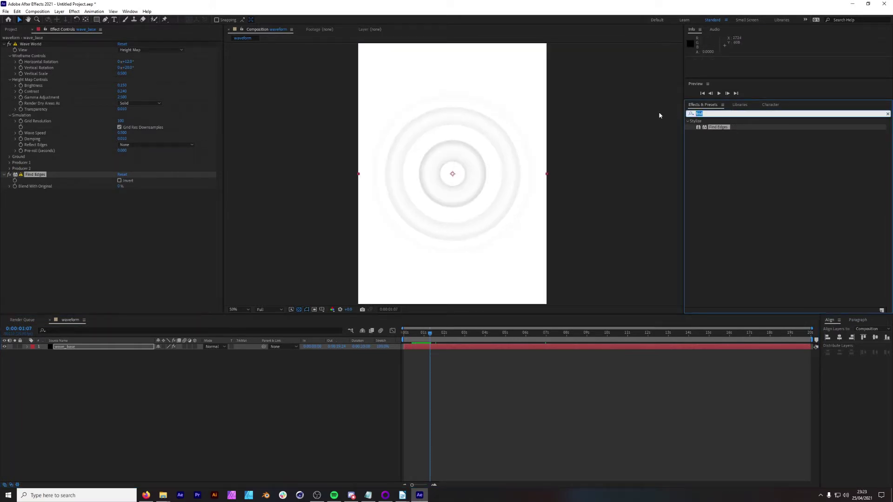
text(contra)
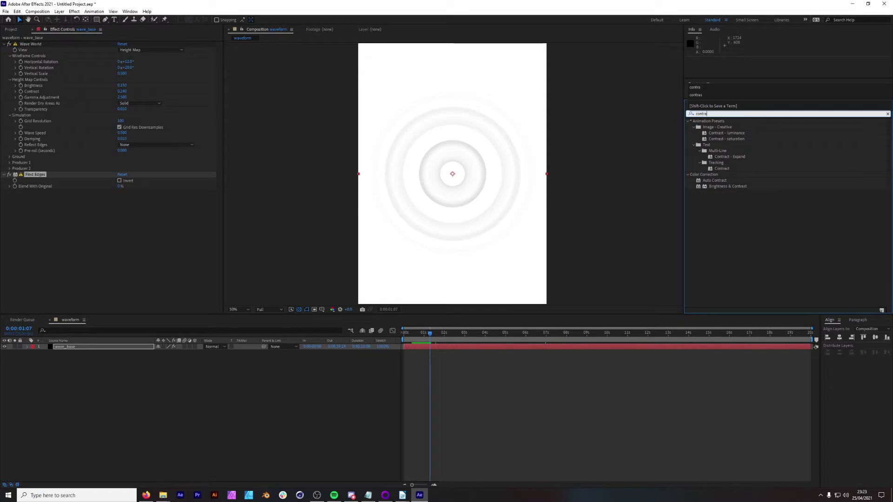
drag(728, 186, 92, 204)
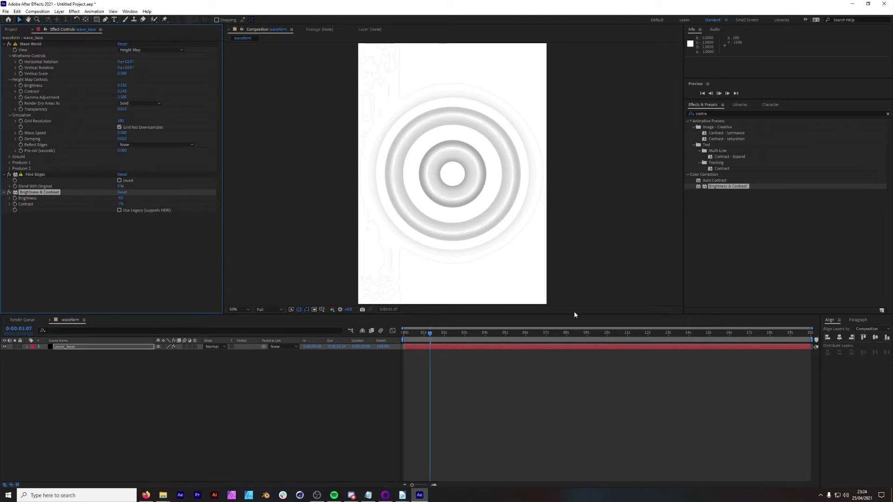
mouse_move(430, 333)
mouse_down()
mouse_move(405, 334)
mouse_move(429, 340)
mouse_up()
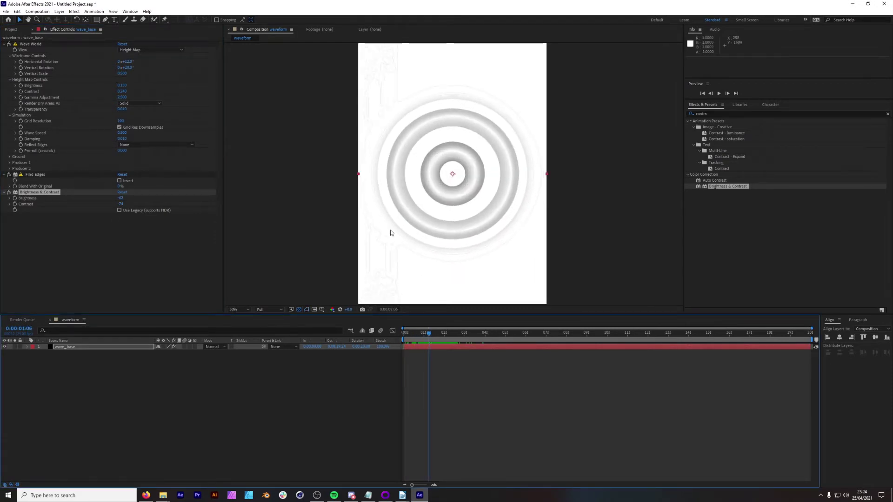
click(417, 60)
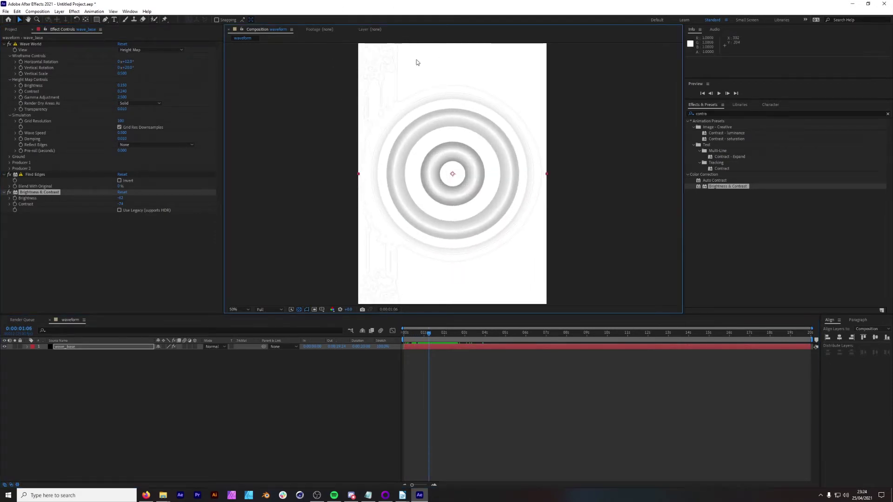
click(9, 162)
drag(429, 333, 427, 353)
click(427, 354)
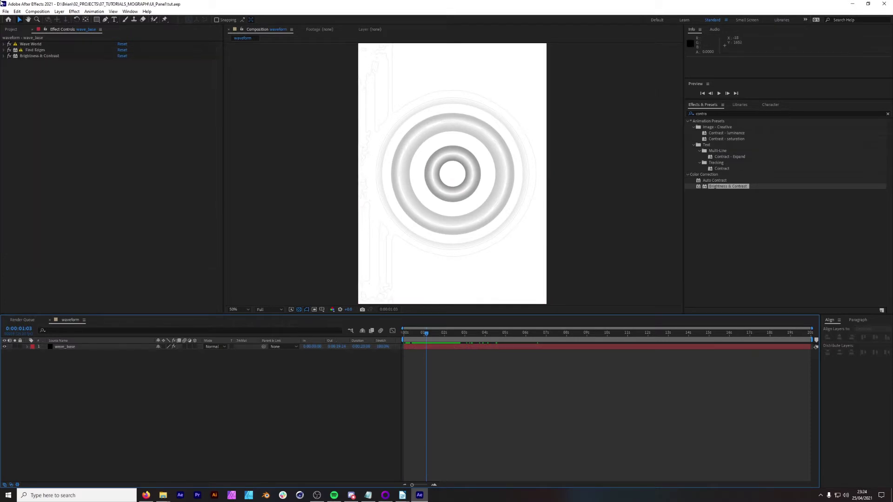
Create a second composition with the same 1080 x 1920 settings and name it wave_ui_build
click(11, 30)
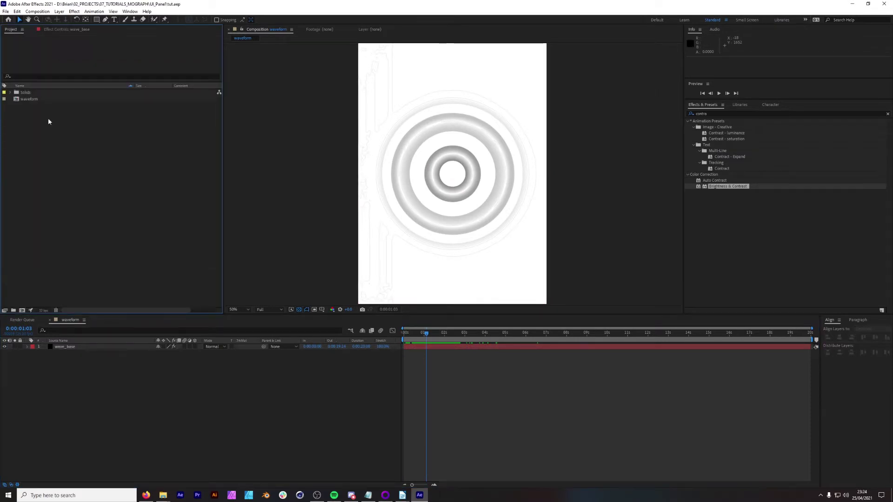
click(155, 412)
key(ctrl+n)
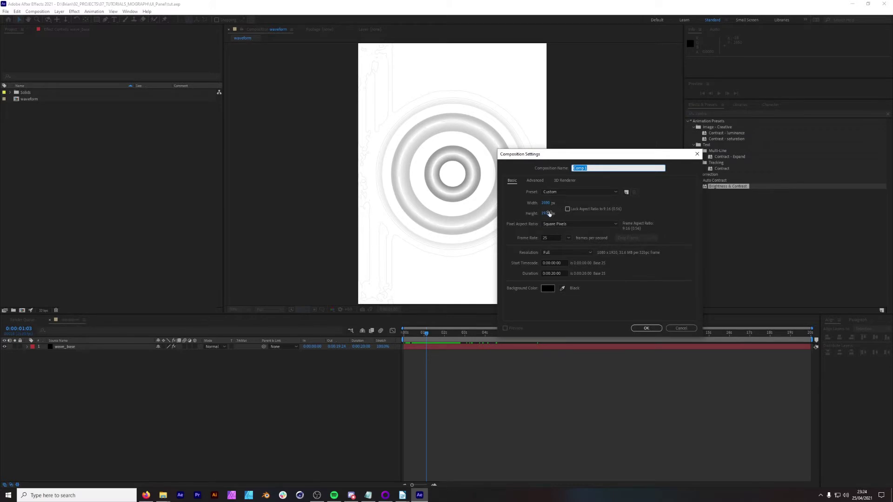
key(Return)
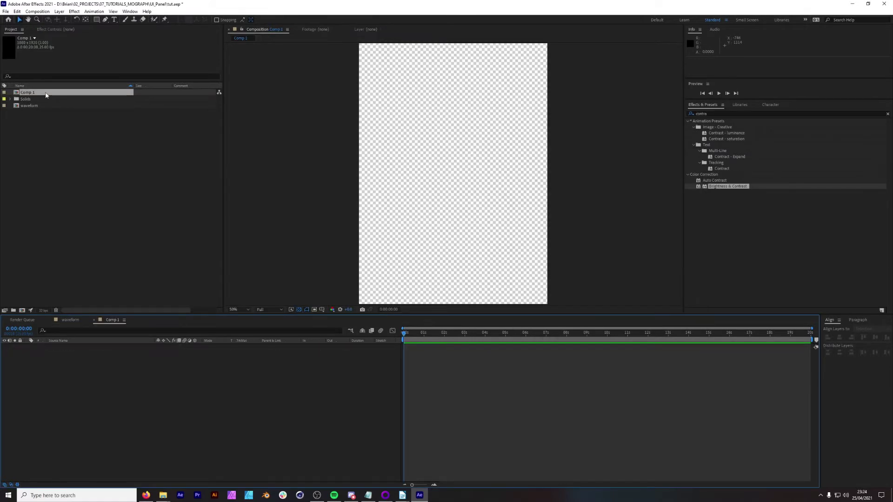
click(46, 95)
key(Return)
text(wave_ui)
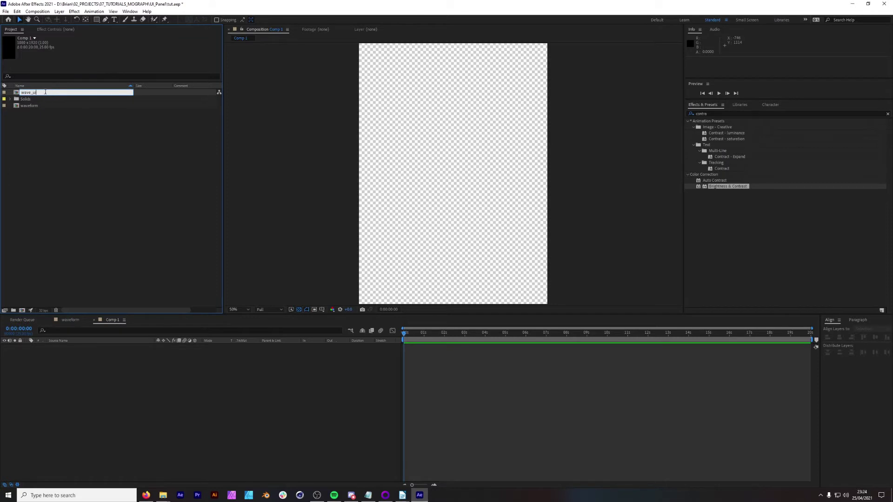
text(_build)
key(Return)
Nest the waveform composition in wave_ui_build, apply the VR Digital Glitch effect to it and preview the distortion
drag(29, 107, 126, 403)
click(55, 31)
drag(828, 113, 596, 104)
text(v)
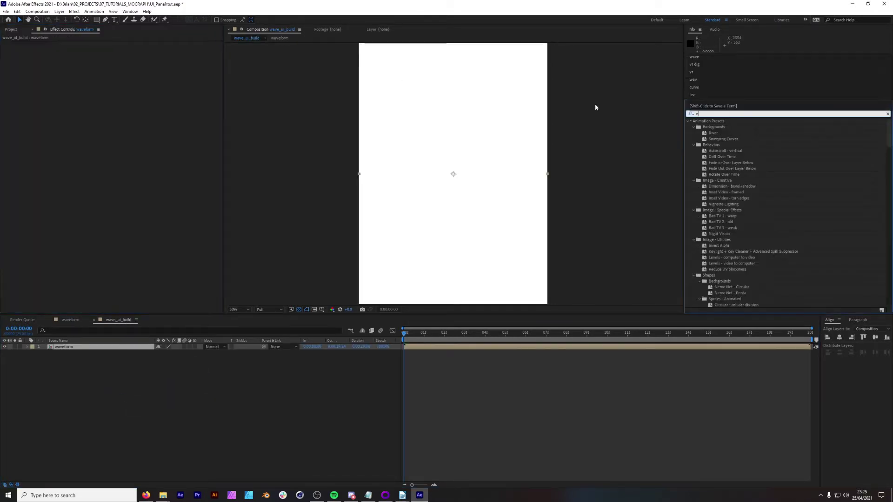
text(r digi)
drag(723, 127, 446, 271)
key(space)
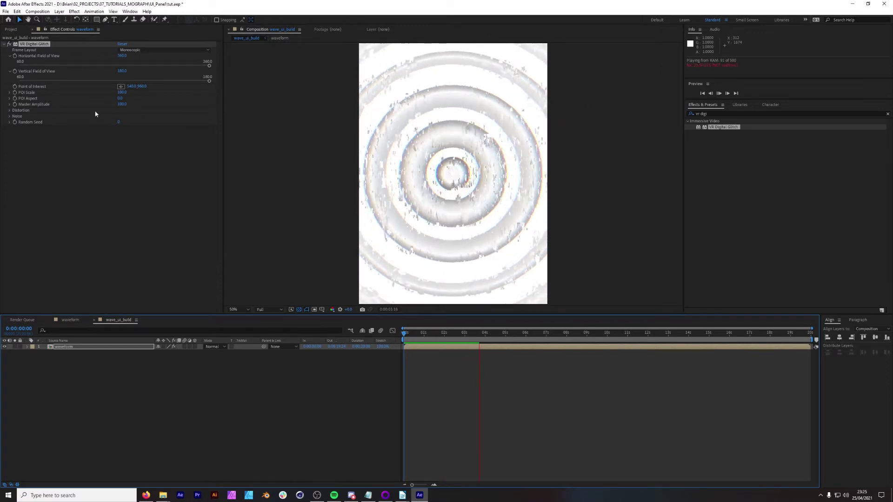
click(9, 110)
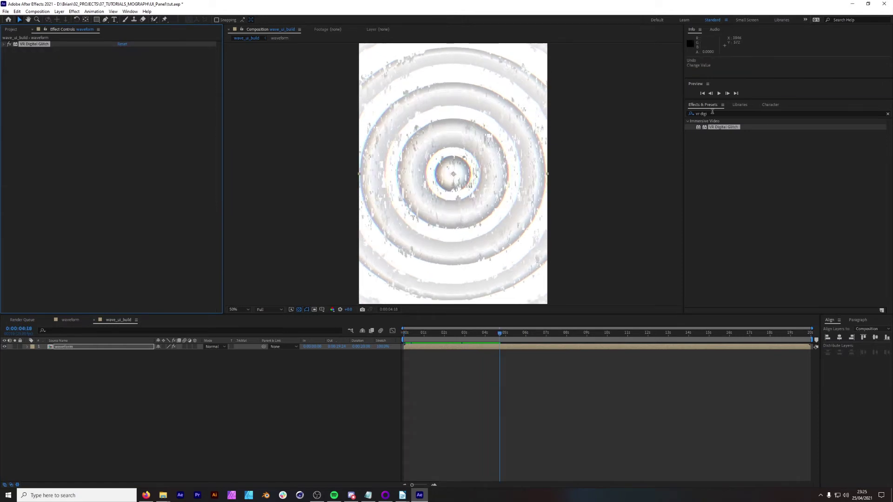
Apply the Difference Matte effect to the waveform layer with Matching Tolerance at 0% and preview the result
drag(711, 114, 661, 115)
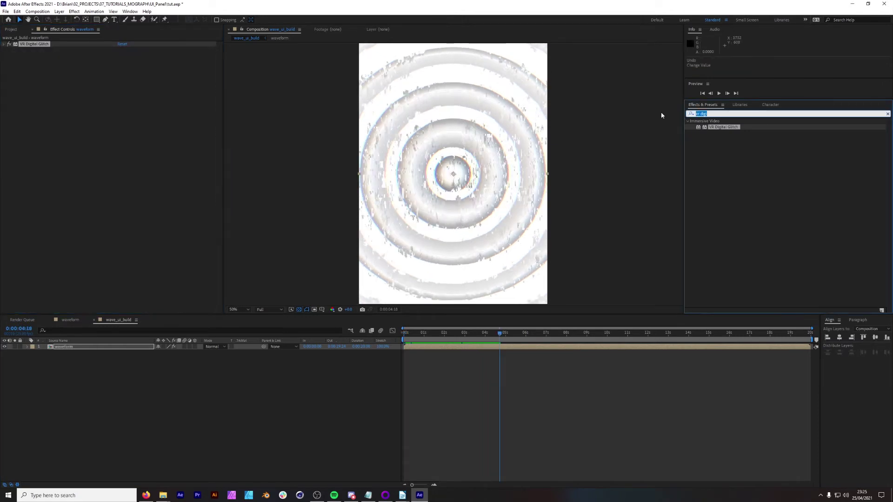
text(diff)
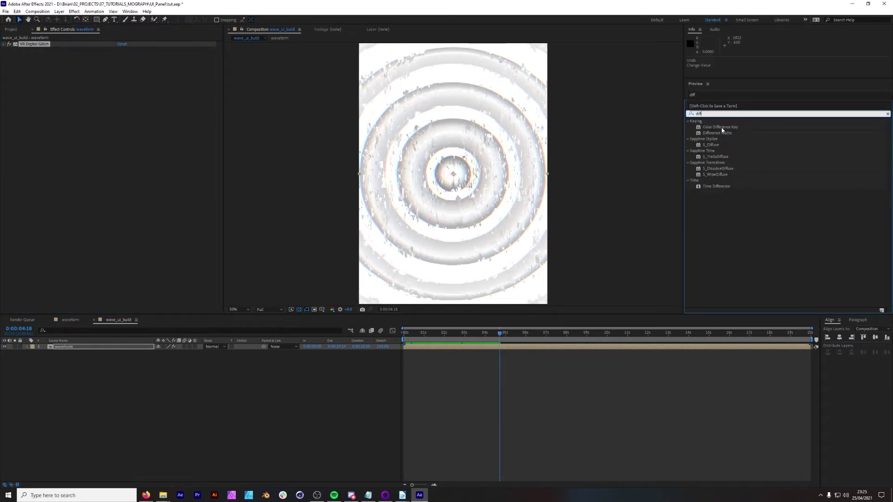
drag(722, 131, 447, 150)
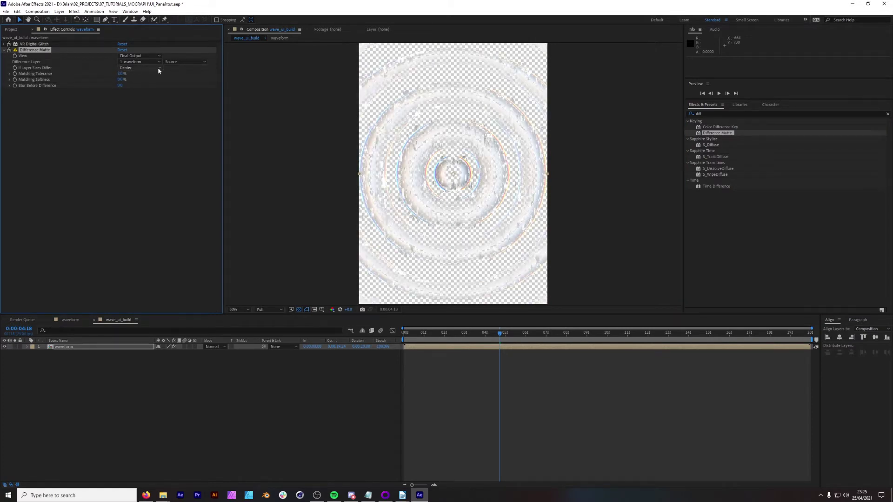
click(440, 338)
key(space)
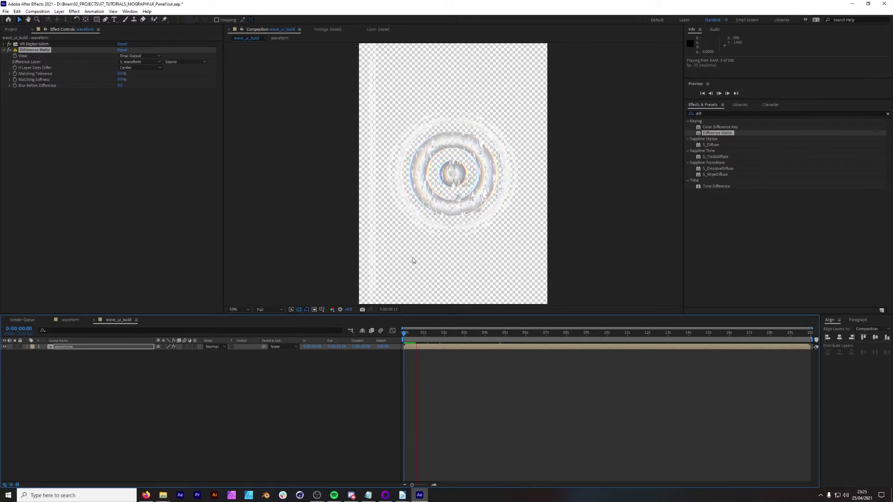
key(space)
Save the project, duplicate the waveform layer, and remove VR Digital Glitch and Difference Matte from the lower copy
key(ctrl+s)
click(79, 341)
click(79, 348)
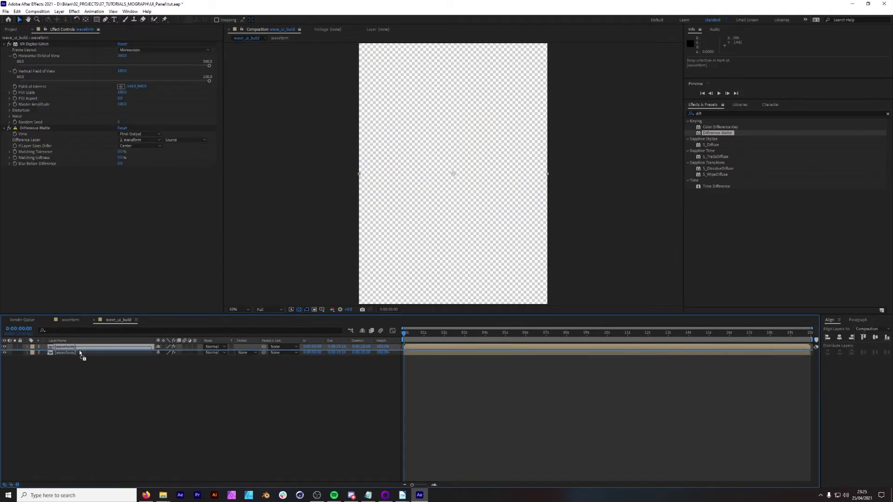
key(ctrl+d)
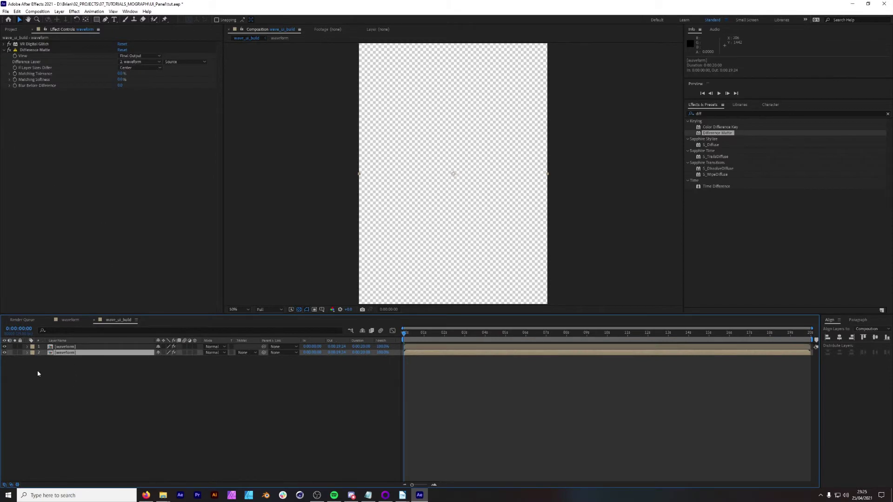
click(35, 44)
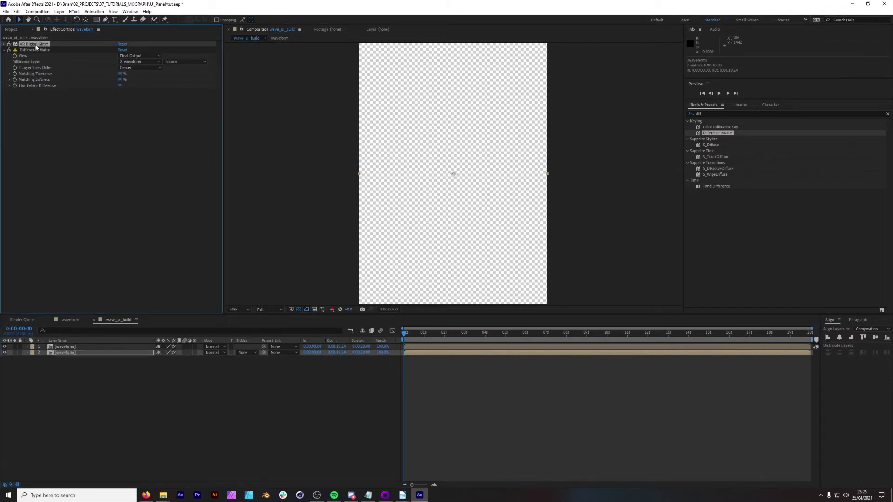
key(Delete)
click(36, 45)
key(Delete)
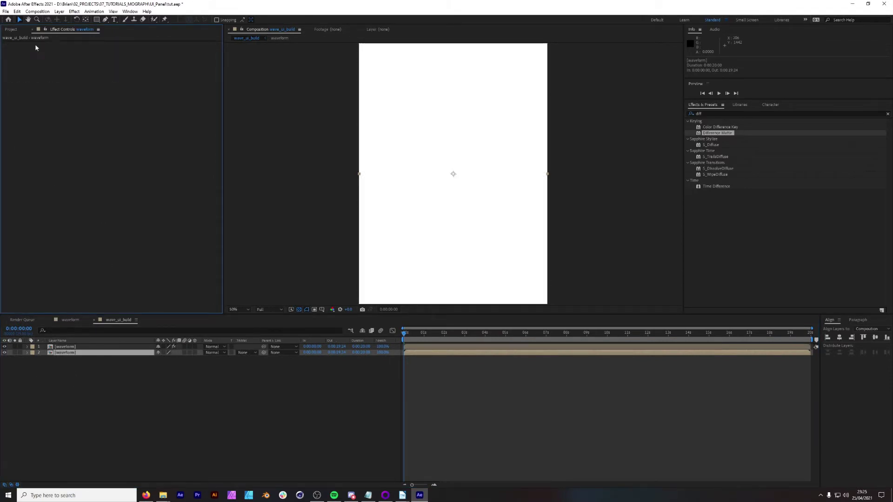
Apply the CC Griddler effect to the lower waveform layer and set its Tile Size to 1
click(711, 113)
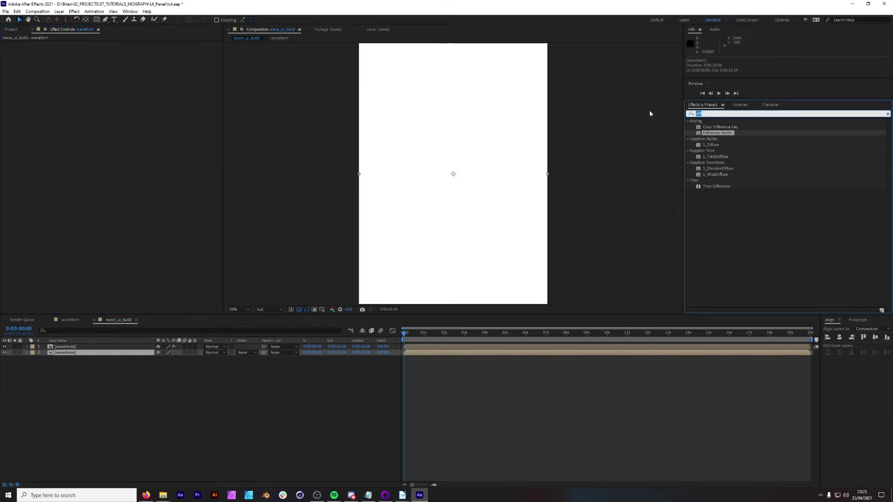
text(grid)
key(Return)
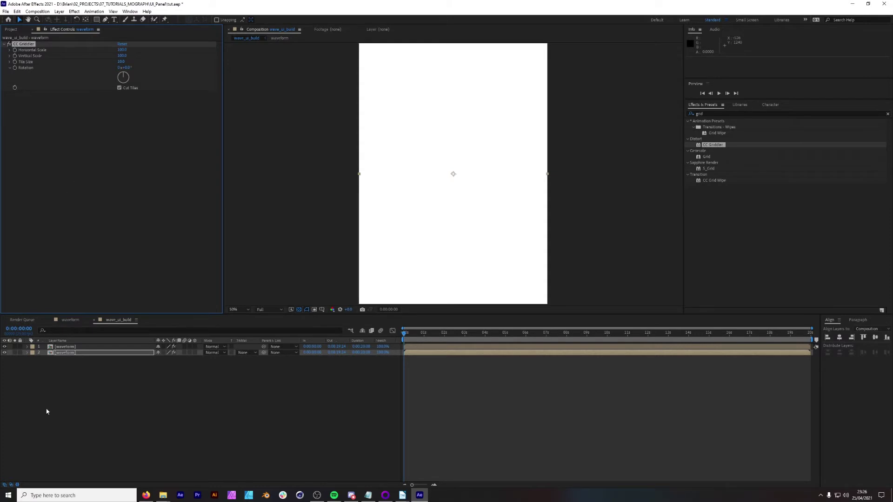
click(121, 62)
text(1)
key(Return)
Add a composition-sized black solid to wave_ui_build and place it beneath both waveform layers
key(ctrl+y)
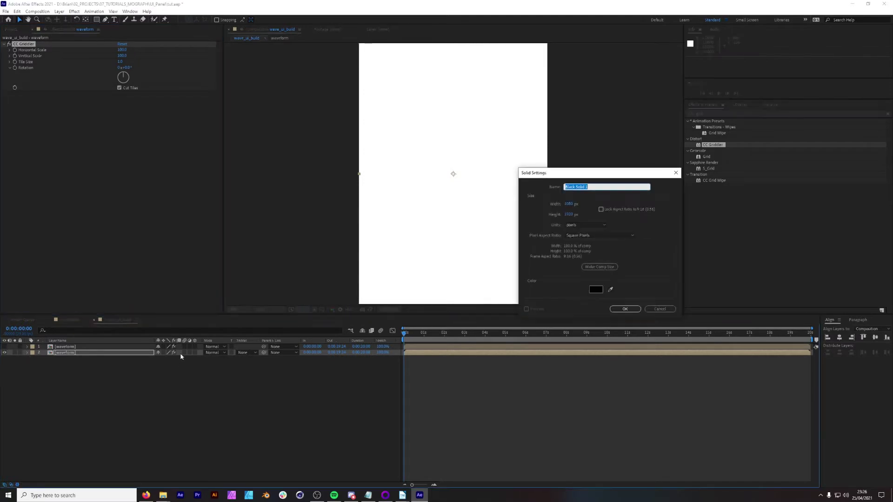
click(624, 309)
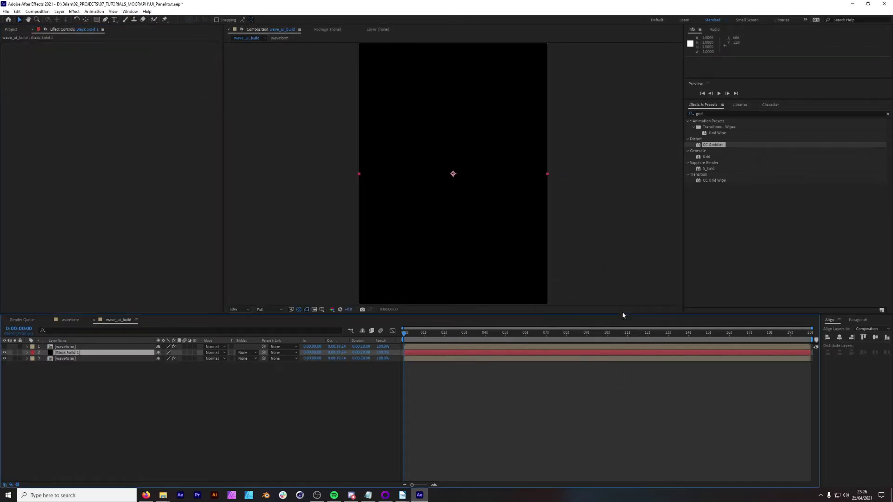
key(ctrl+shift+bracketleft)
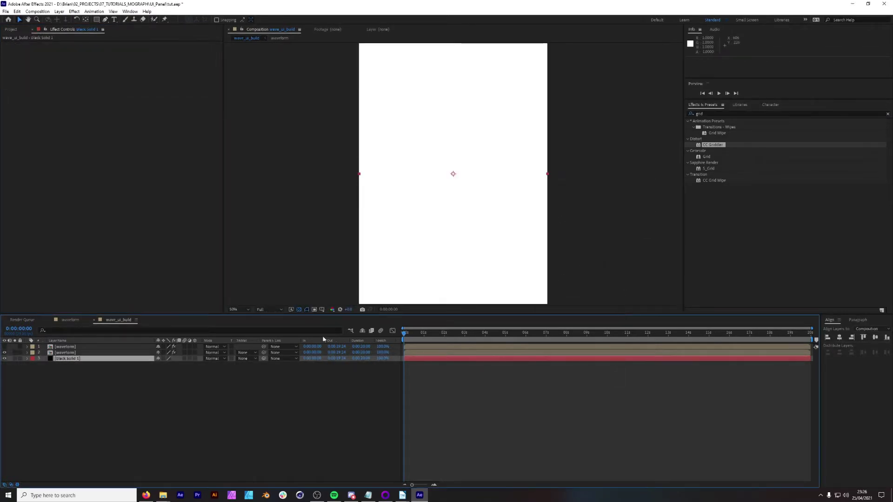
Set CC Griddler's Horizontal Scale to 1 and reduce its Vertical Scale to turn the lower waveform into a dot grid
click(102, 353)
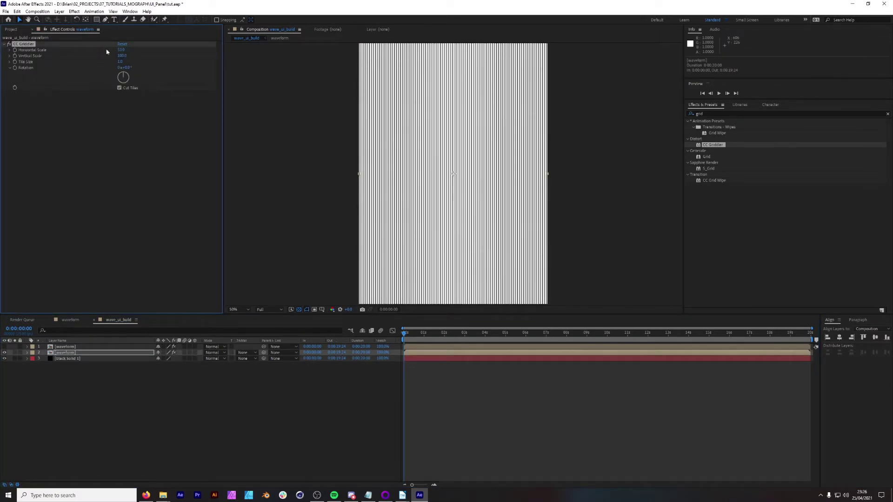
click(120, 49)
text(1)
key(Return)
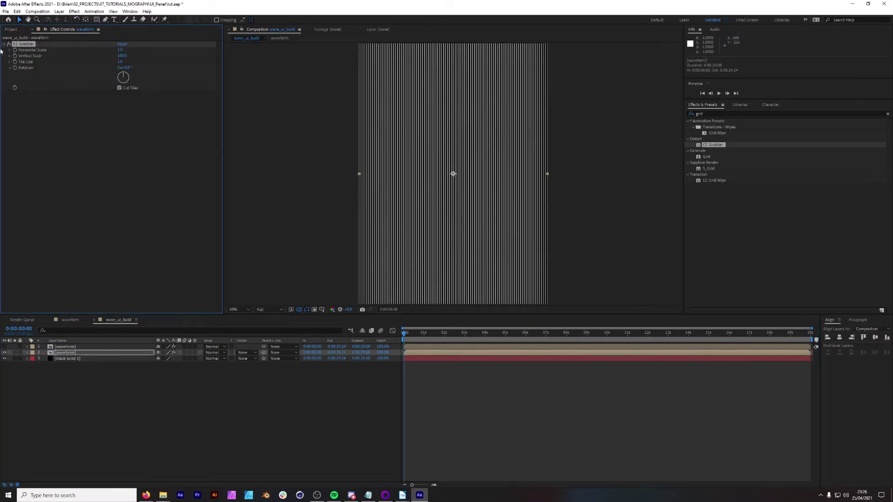
click(121, 55)
key(Return)
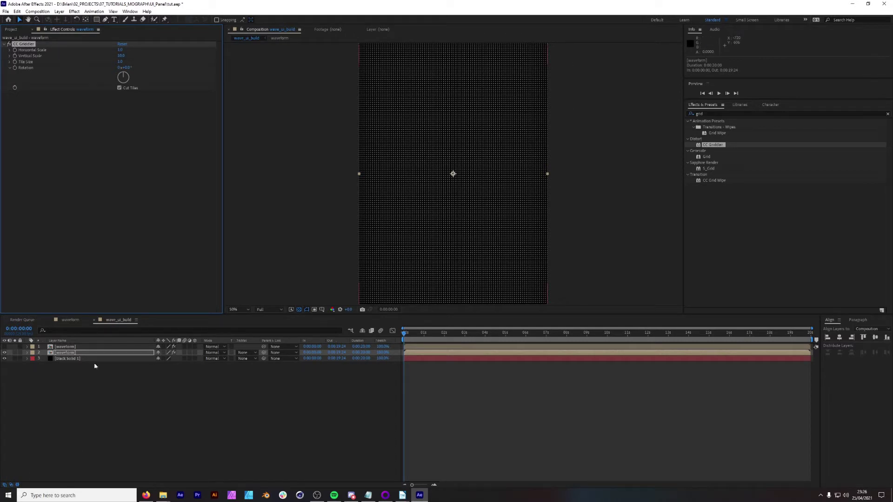
Check the glitch rings over the dot grid at different times and delete the black solid from wave_ui_build
click(466, 332)
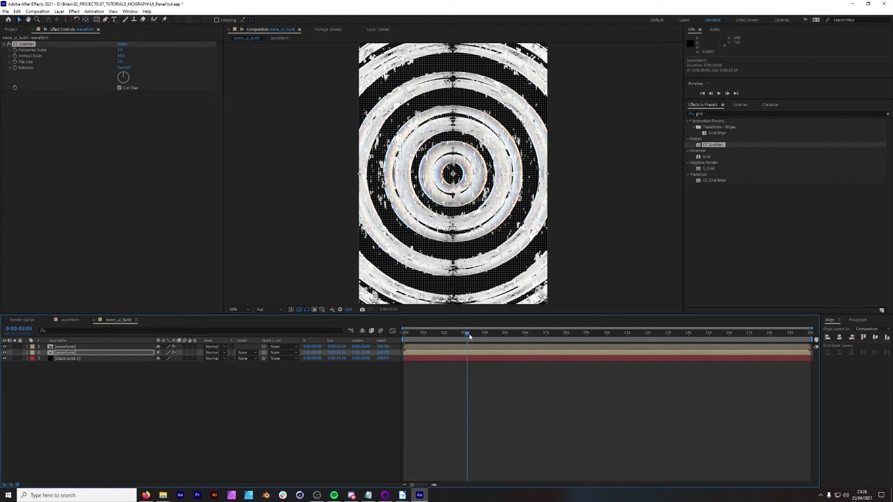
scroll(450, 162, down, 2)
scroll(450, 162, up, 2)
click(4, 358)
drag(424, 334, 489, 334)
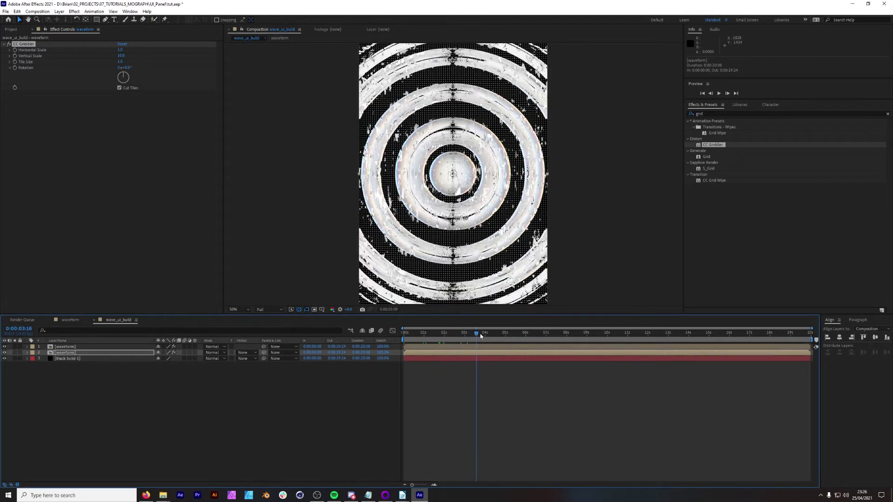
click(77, 358)
key(Delete)
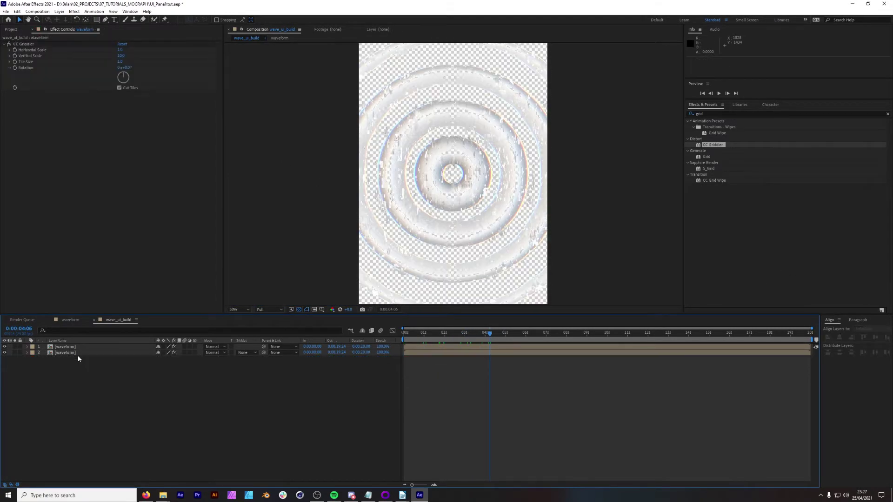
Create a new 1920 x 1080 composition named main_ui
click(80, 348)
key(ctrl+0)
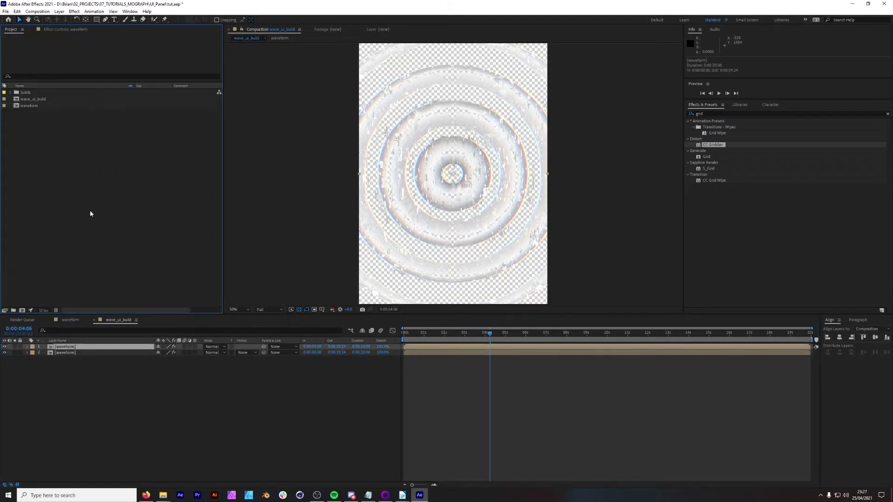
key(ctrl+n)
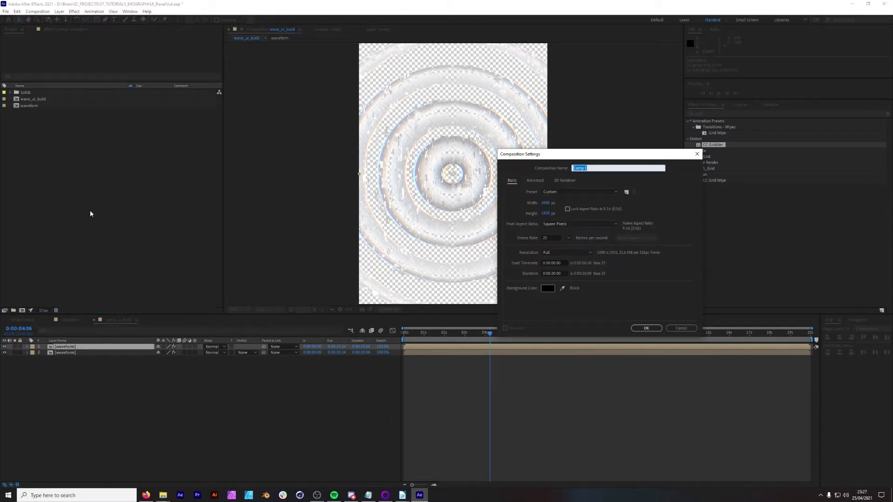
text(main_ui)
key(Tab)
text(4)
text(920)
key(Tab)
text(1080)
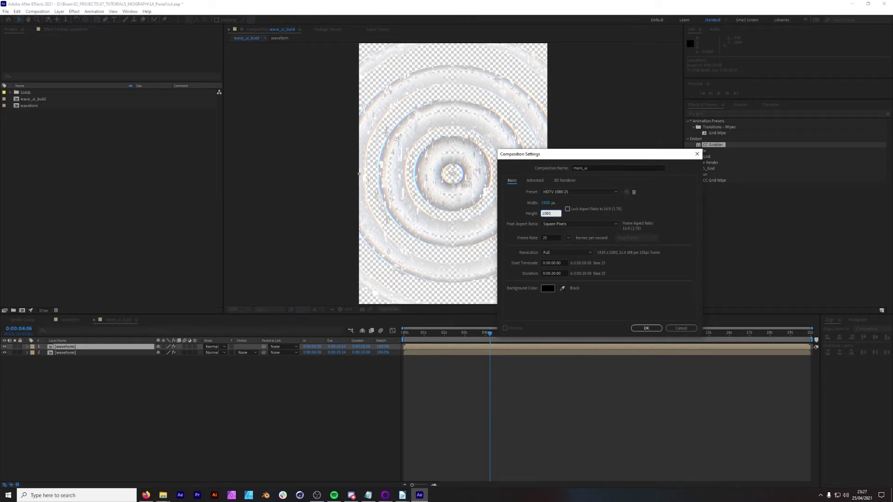
key(Return)
Add a black background solid named bg to main_ui and place the wave_ui_build composition above it
key(ctrl+y)
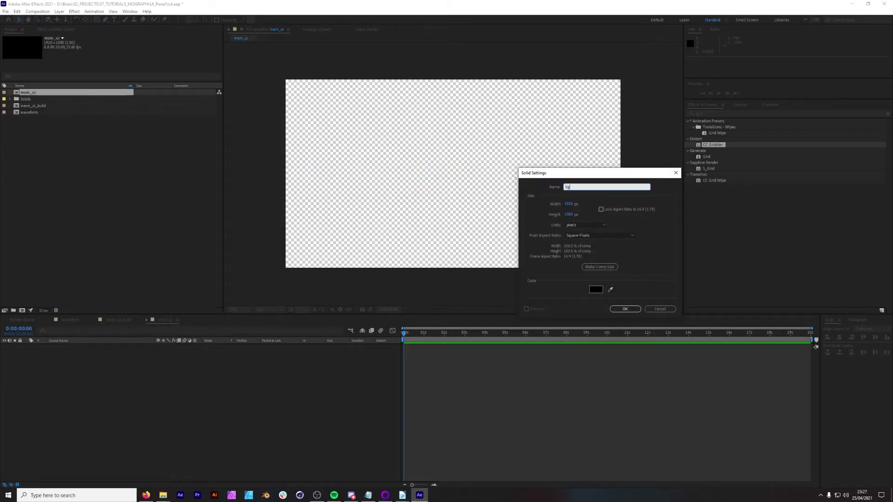
key(Return)
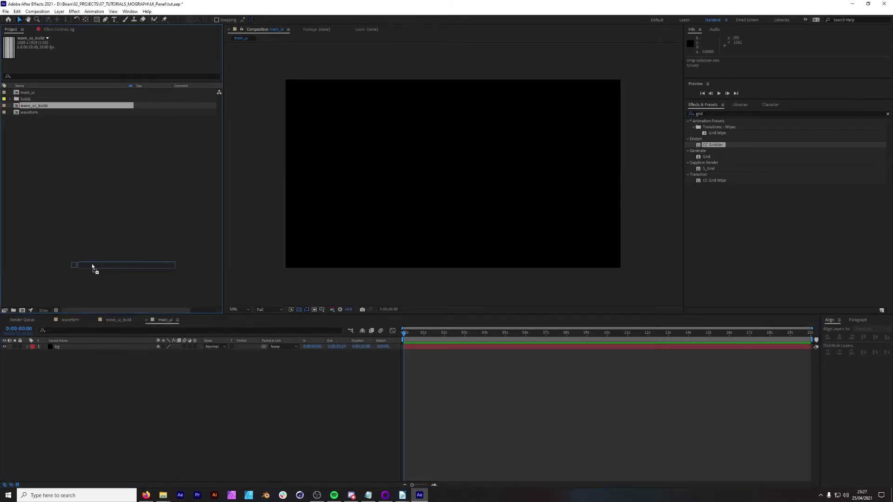
drag(76, 343, 76, 345)
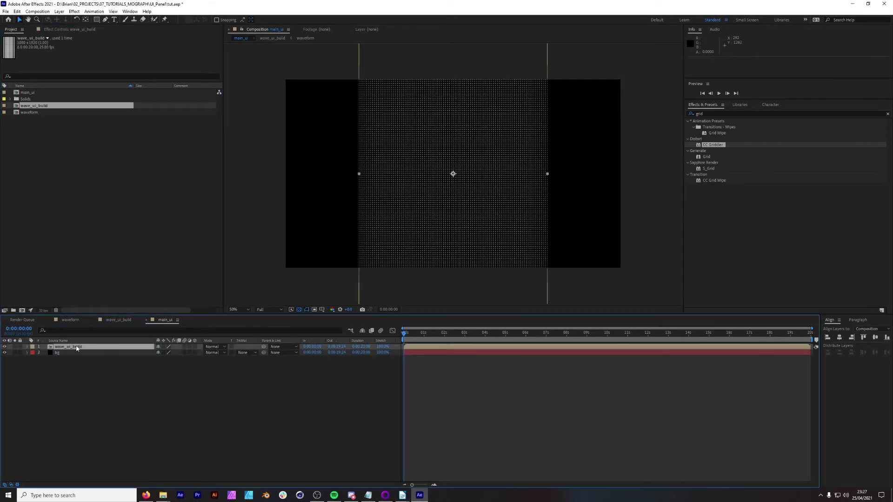
Make wave_ui_build a 3D layer, set its X Rotation to -85°, and lower it to form a floor in the frame
click(194, 347)
click(24, 358)
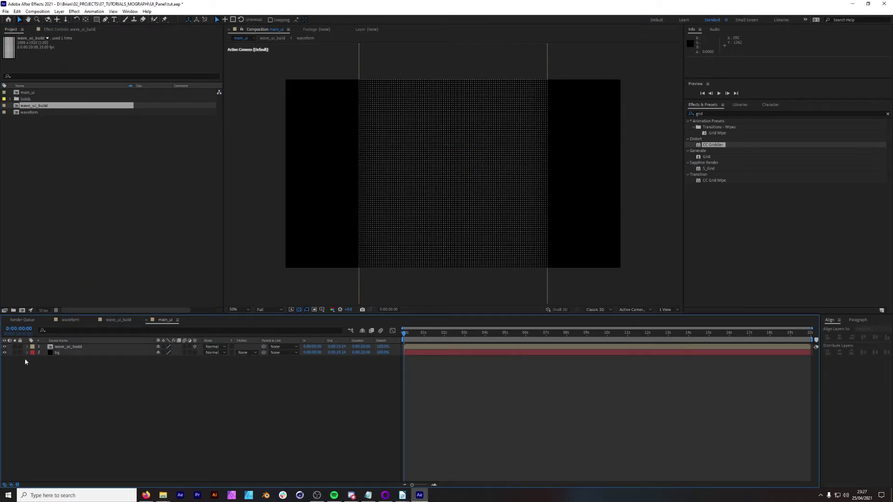
click(28, 347)
click(33, 353)
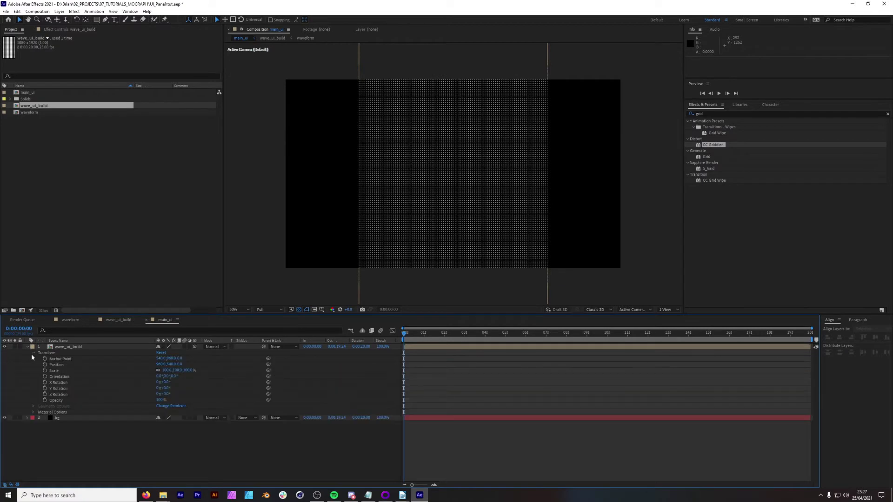
click(165, 383)
key(Return)
drag(458, 142, 456, 182)
Find the CC RepeTile effect and apply it to the wave_ui_build layer
drag(712, 114, 628, 117)
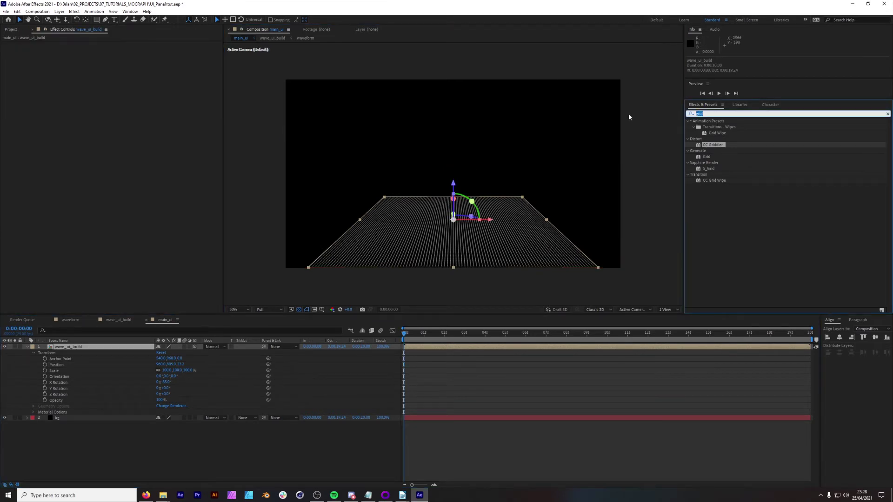
text(cc rep)
click(716, 127)
drag(718, 129, 409, 255)
Set CC RepeTile's Expand Left and Expand Right to 800 each so the floor spans the frame width
click(119, 56)
key(Return)
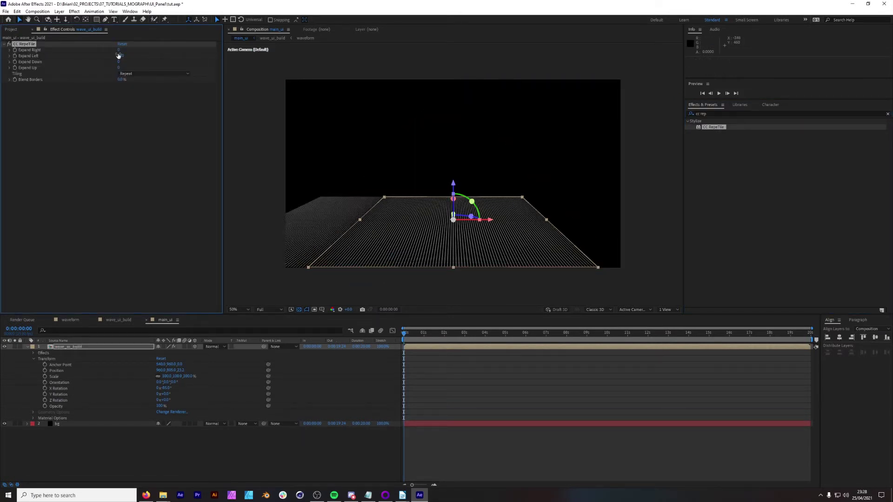
click(122, 55)
text(800)
key(Return)
click(119, 50)
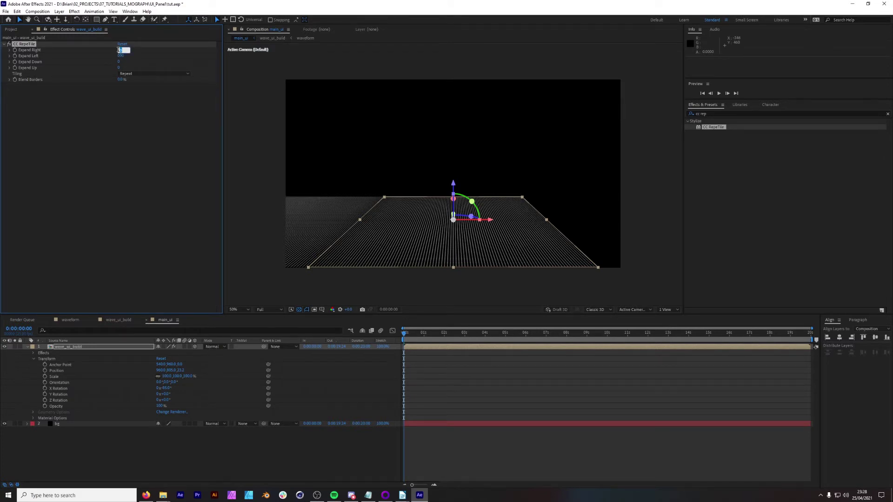
text(800)
key(Return)
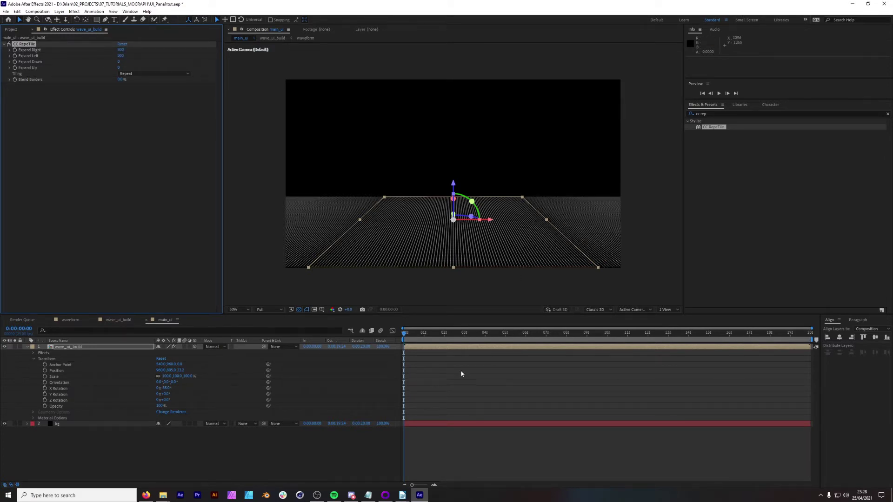
click(573, 435)
click(413, 197)
click(27, 348)
click(383, 365)
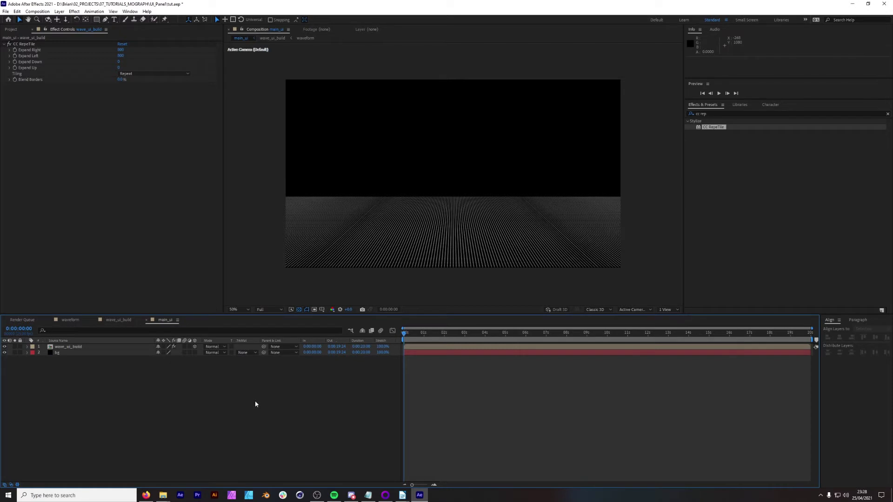
Add a black solid named fog on top of main_ui and mask it with a rectangle covering the area above the floor
key(ctrl+y)
key(BackSpace)
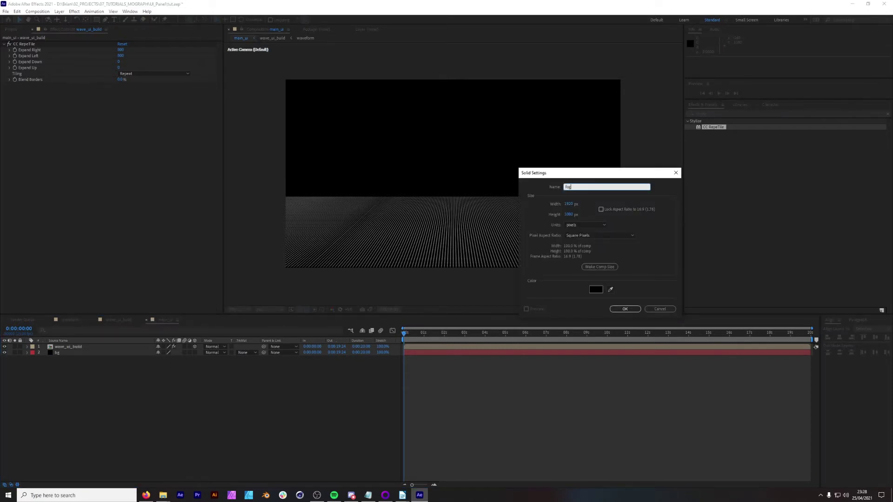
key(Return)
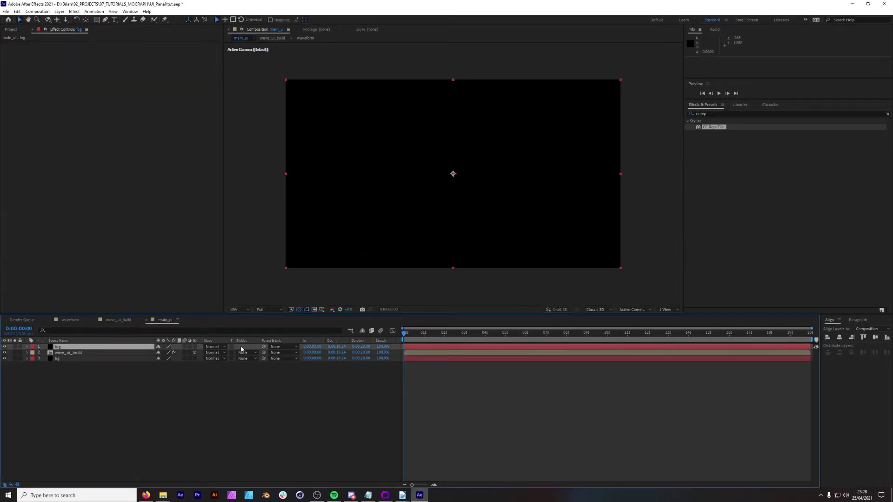
key(q)
drag(272, 71, 630, 201)
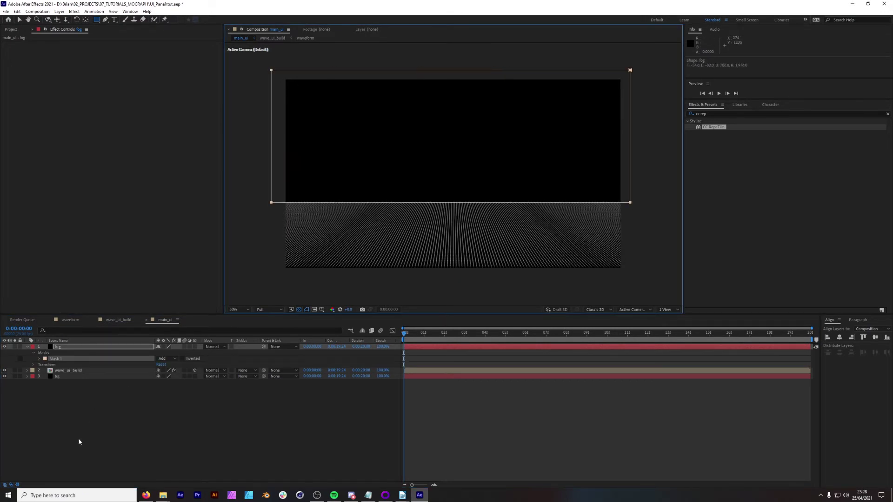
Increase the Mask Feather of the fog layer's mask to soften its edge over the floor's horizon
click(40, 359)
click(173, 370)
key(Return)
click(173, 371)
text(100)
key(Return)
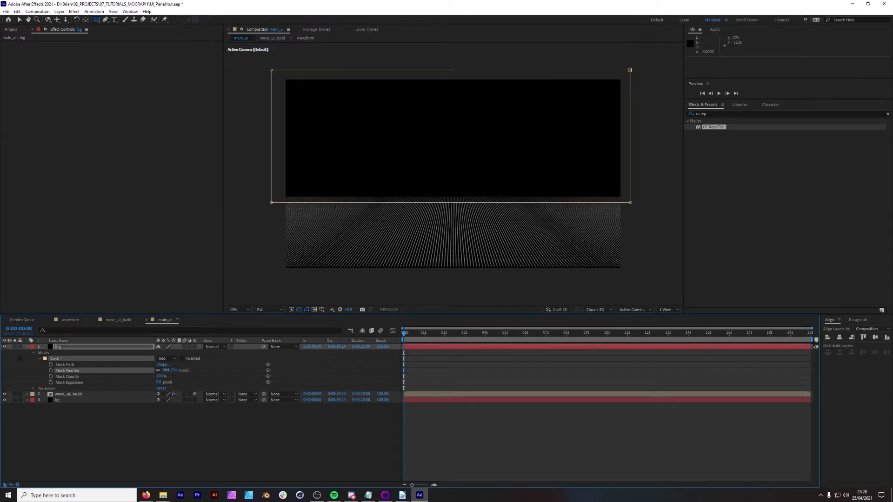
Nudge the fog layer down 20 pixels so it covers the floor's horizon
key(v)
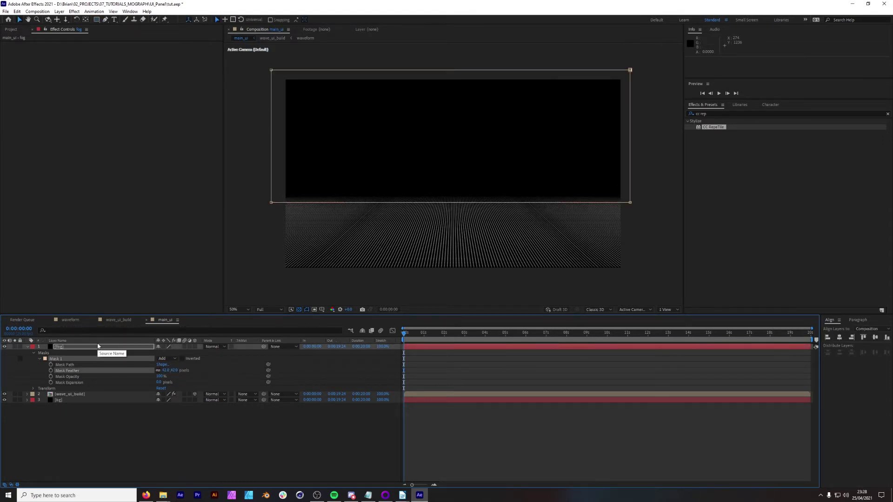
click(98, 346)
key(shift+Down)
key(shift+Down)
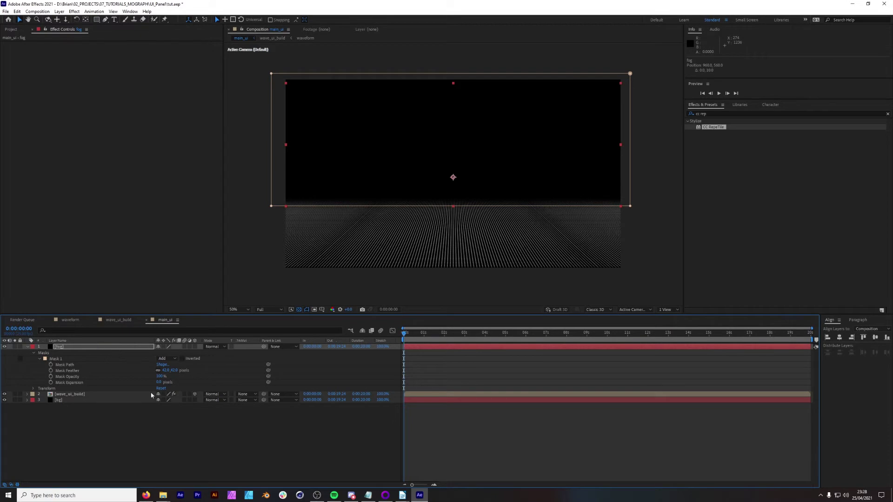
click(214, 442)
key(slash)
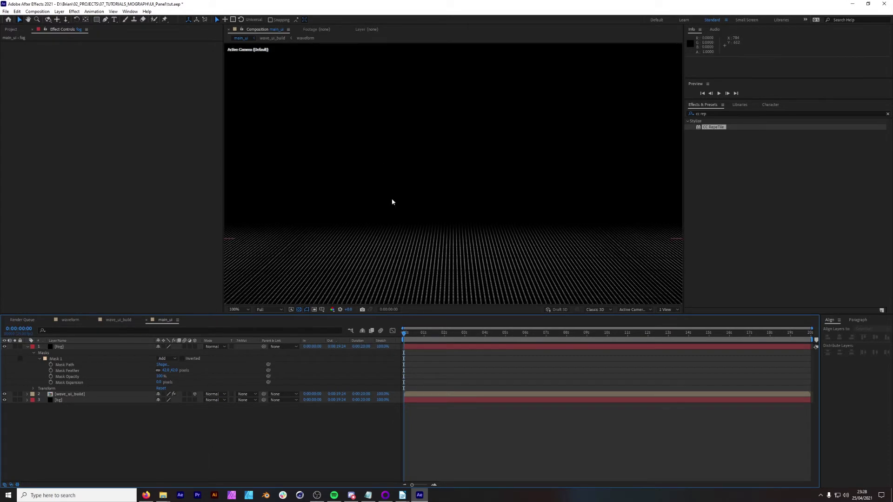
scroll(403, 248, down, 2)
scroll(427, 196, up, 1)
Preview the floor's ripple animation in main_ui from the first frame
drag(410, 333, 359, 339)
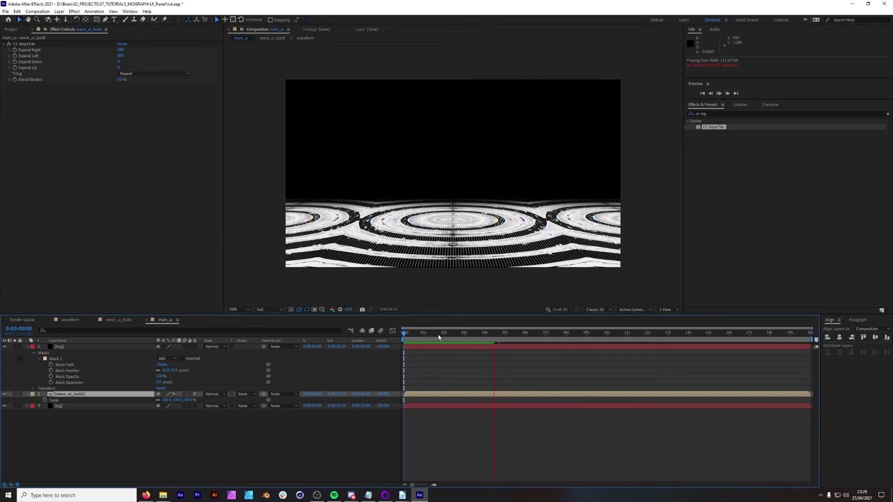
key(space)
click(75, 346)
click(76, 394)
click(74, 346)
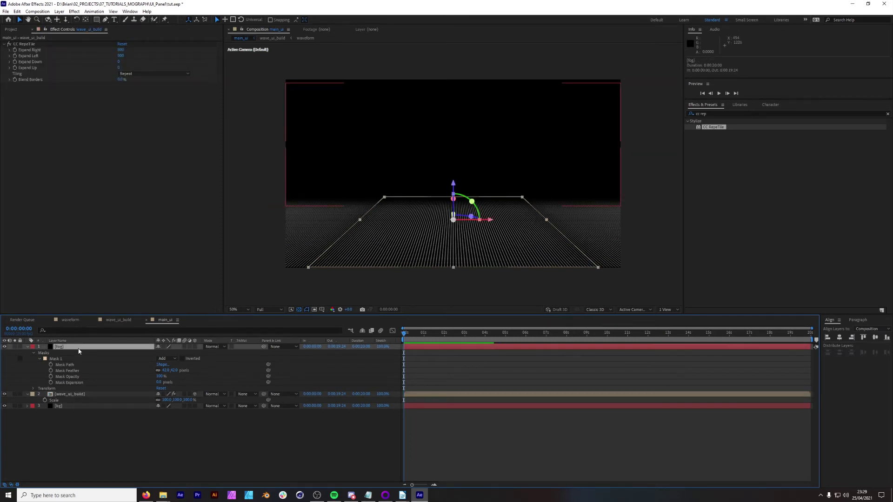
Find the Displacement Map effect, apply it to the wave_ui_build layer and check the result on the floor
click(75, 394)
drag(737, 114, 656, 111)
text(dis)
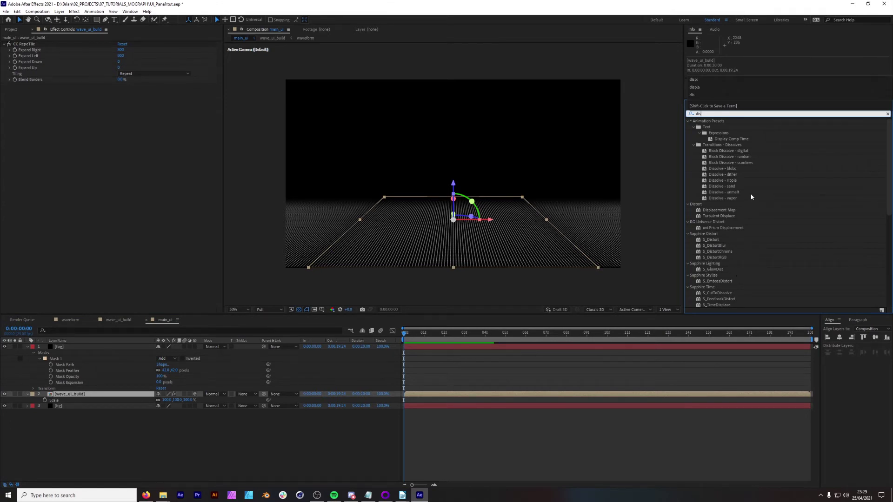
drag(719, 210, 99, 394)
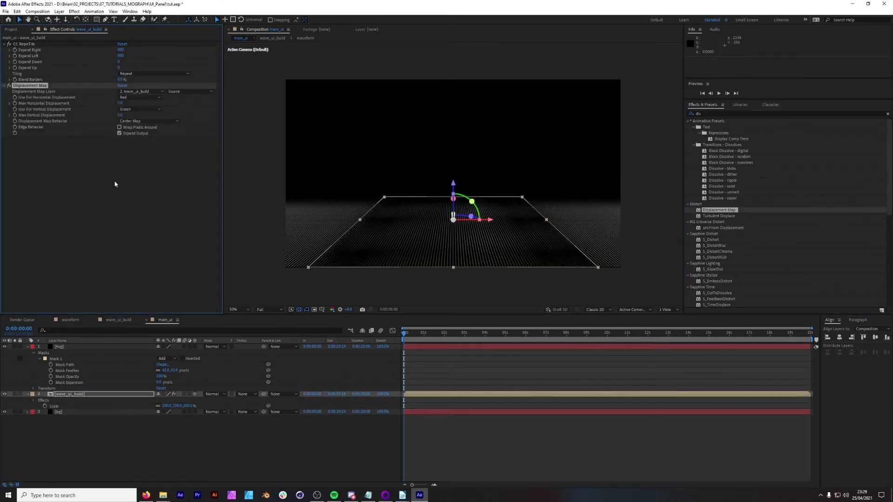
click(114, 164)
drag(410, 334, 342, 336)
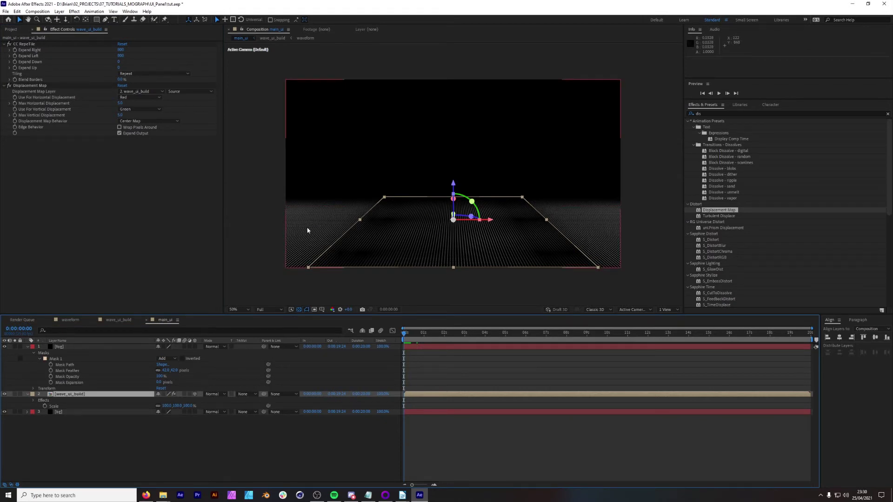
click(443, 291)
Reorder wave_ui_build's effects so CC RepeTile follows Displacement Map, and enable Wrap Pixels Around for the displacement
click(21, 44)
key(ctrl+alt+Down)
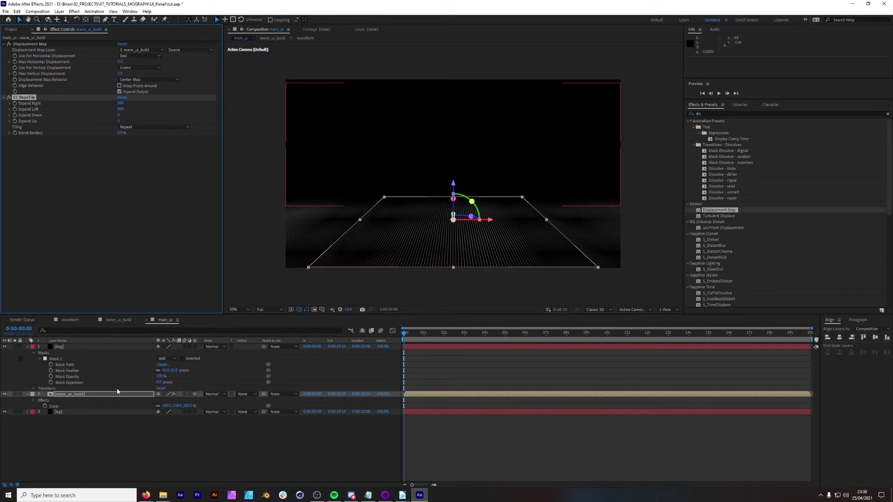
key(ctrl+z)
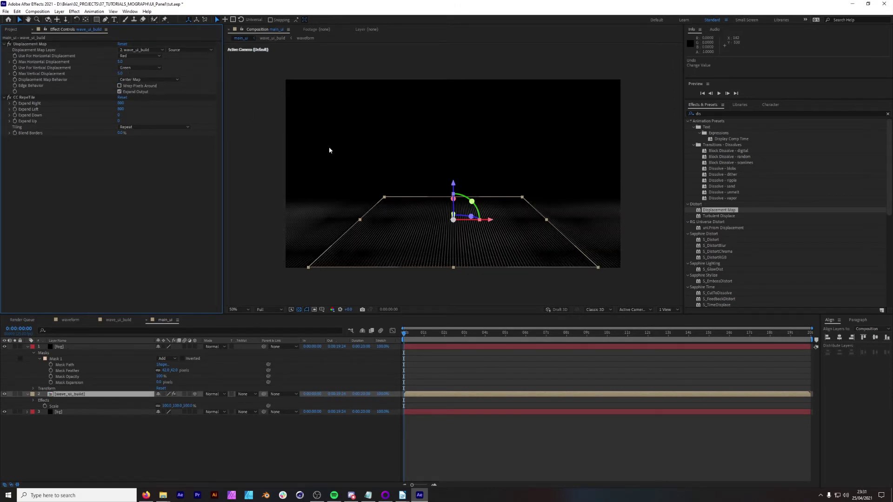
right_click(120, 87)
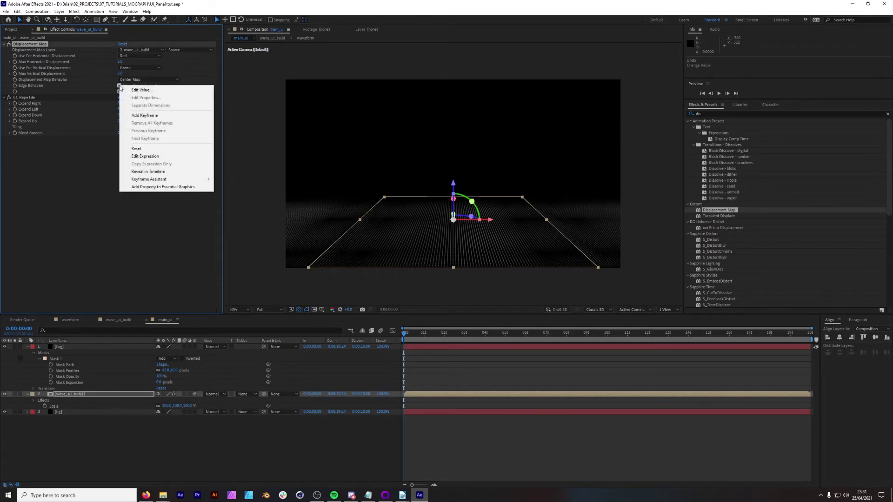
click(94, 131)
Set Displacement Map's Max Horizontal Displacement to 10 and try Alpha and Luminance as its horizontal channel while previewing
click(140, 56)
click(145, 87)
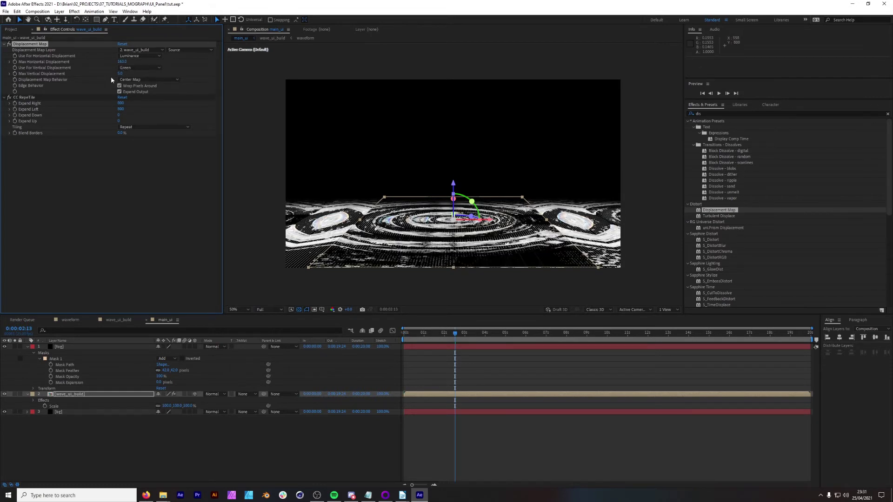
click(122, 61)
text(10)
key(Return)
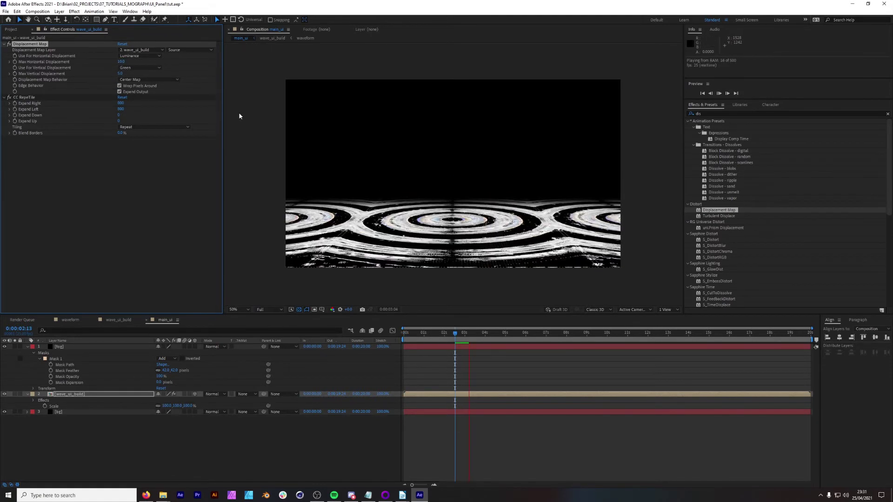
key(space)
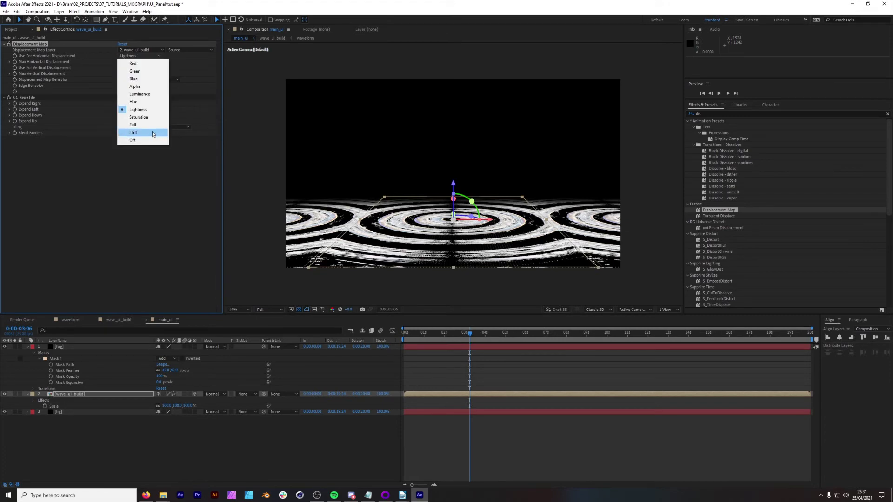
Use Saturation for horizontal and Luminance for vertical displacement in Displacement Map, and preview the ripples from the start
click(150, 117)
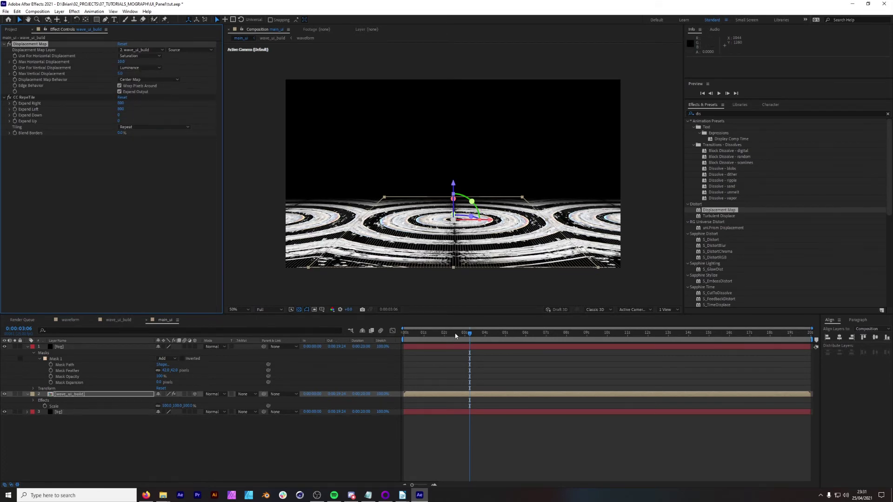
drag(424, 333, 469, 338)
key(space)
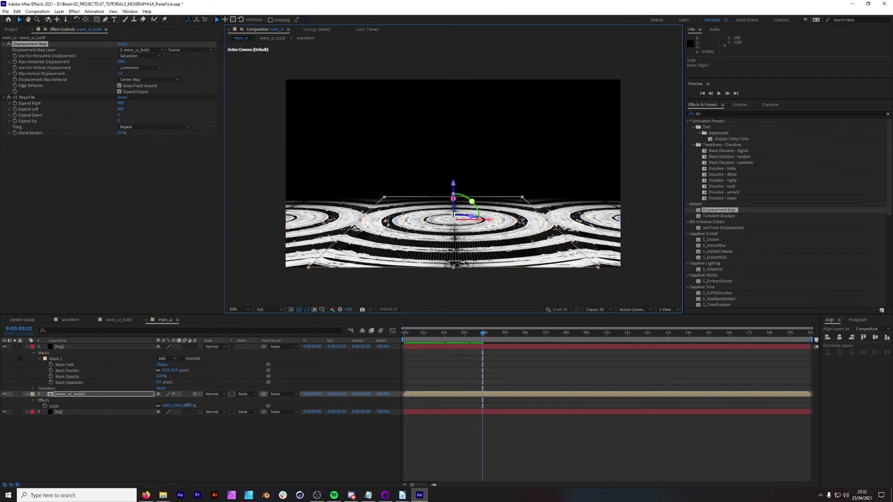
Set the wave_ui_build layer's Scale to 130% so the floor grows larger in the frame
drag(184, 406, 200, 404)
click(191, 405)
text(1)
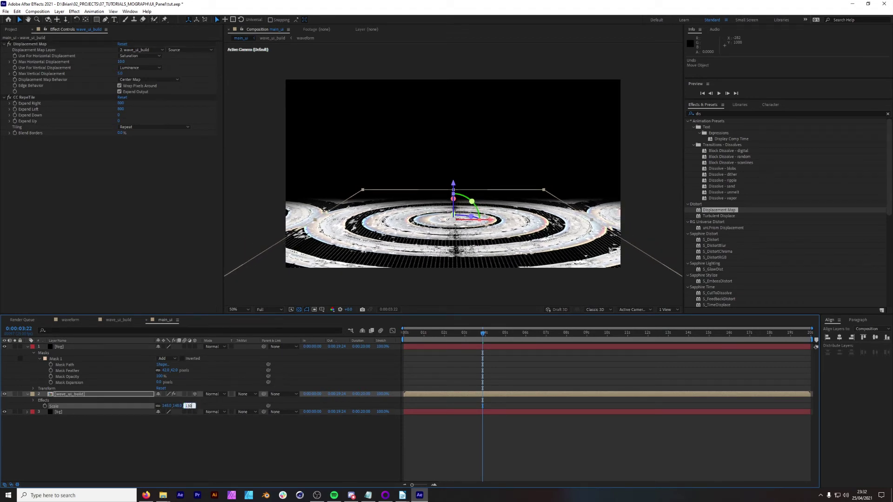
text(30)
key(Return)
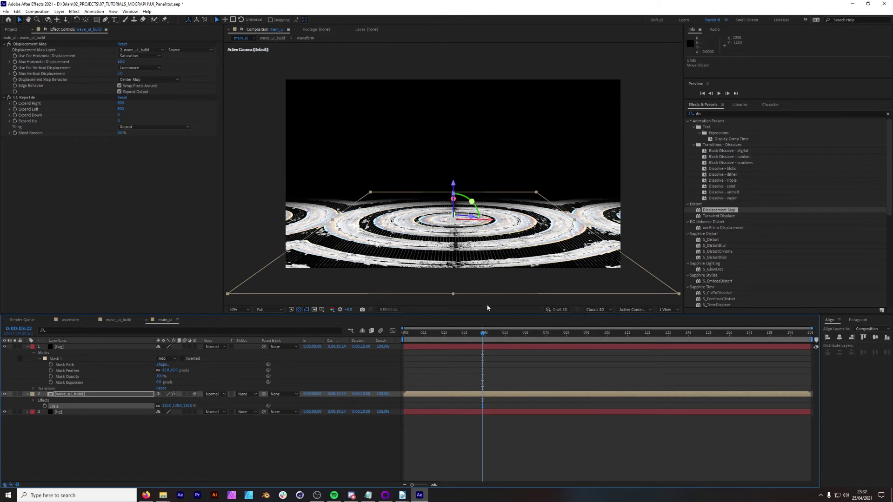
Shift the fog layer up so the far edge of the enlarged floor is uncovered
click(92, 347)
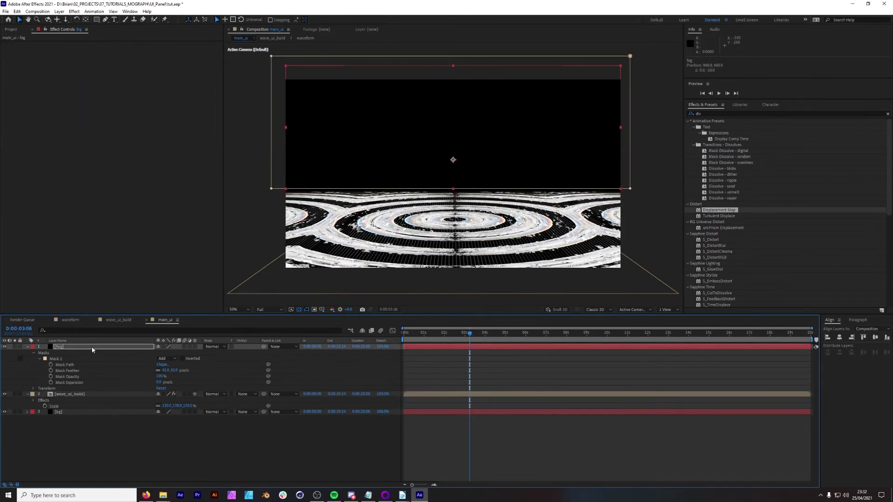
key(shift+Down)
key(shift+Down)
key(shift+Down)
key(shift+Down)
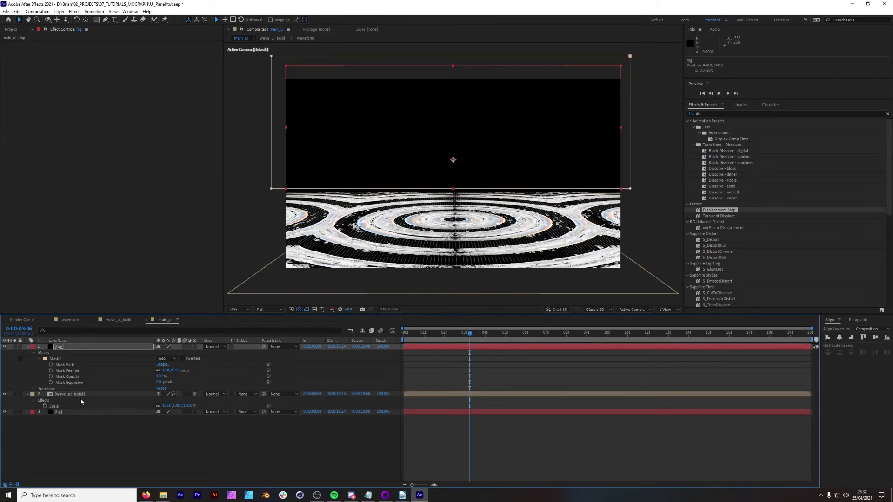
Try a larger Expand Up on wave_ui_build's CC RepeTile, preview the longer floor, and undo the change
double_click(80, 399)
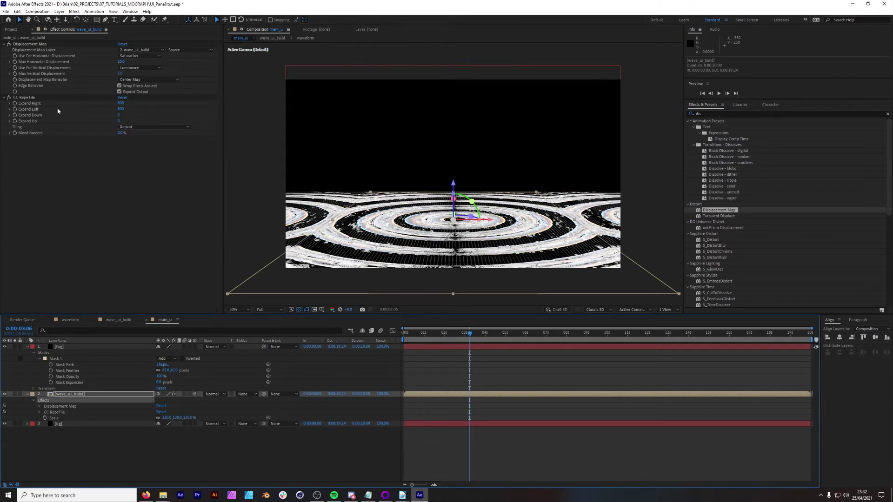
drag(119, 121, 545, 89)
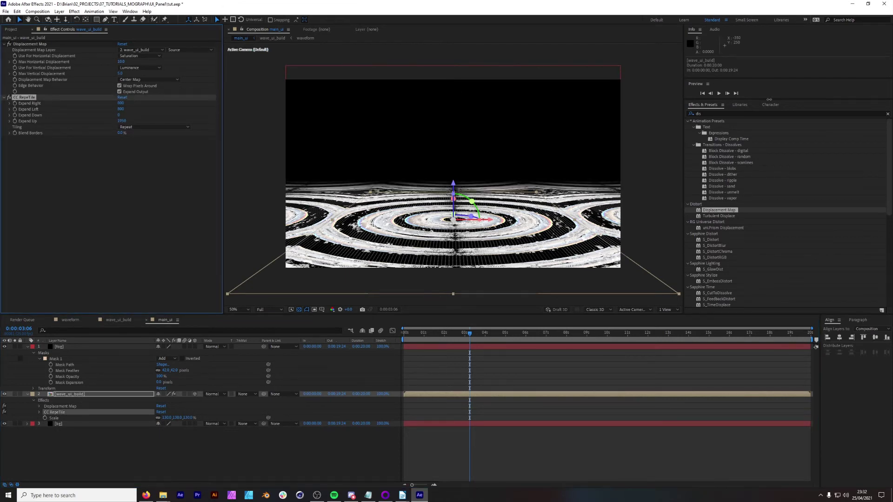
drag(764, 99, 707, 99)
key(space)
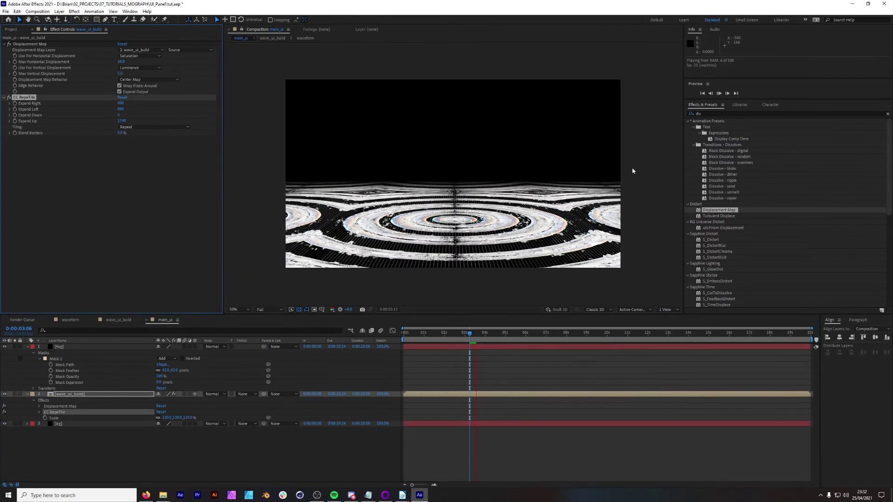
key(space)
key(ctrl+z)
key(space)
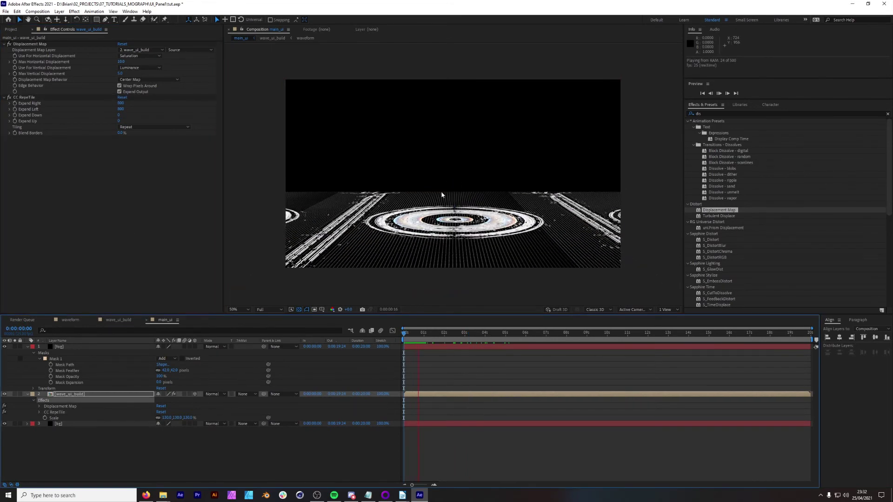
key(space)
Enlarge the fog layer and lower it over the floor's horizon
click(66, 346)
drag(477, 135, 477, 146)
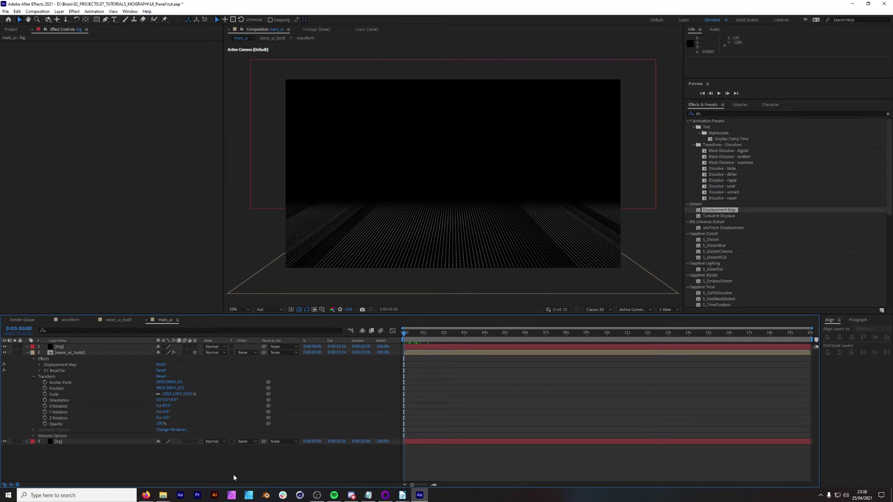
Add a two-node 50mm camera to main_ui and delete the fog layer
key(ctrl+alt+shift+c)
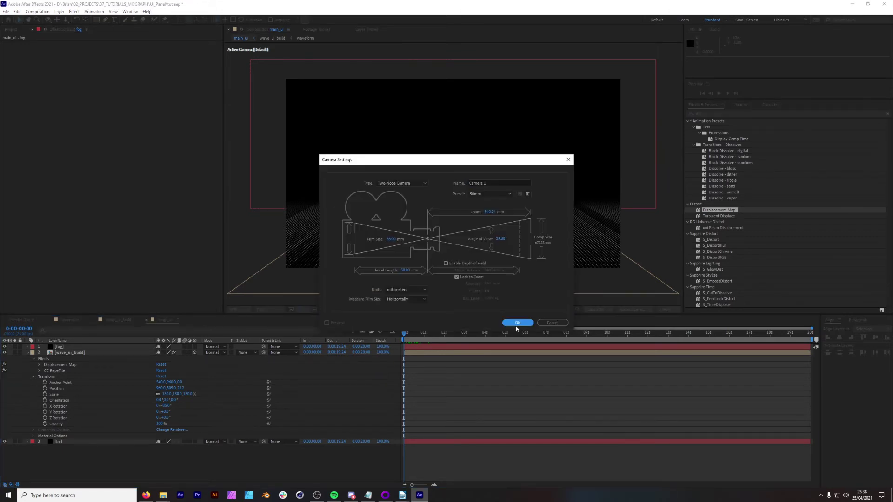
click(517, 324)
click(59, 353)
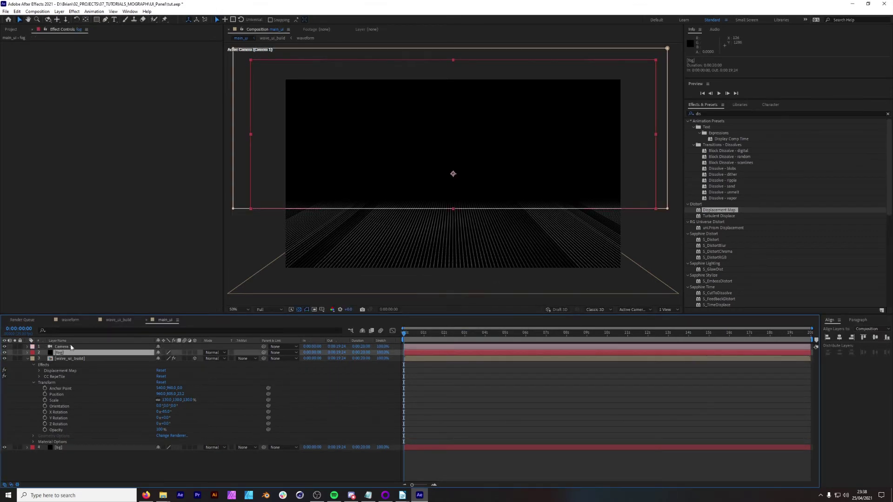
key(Delete)
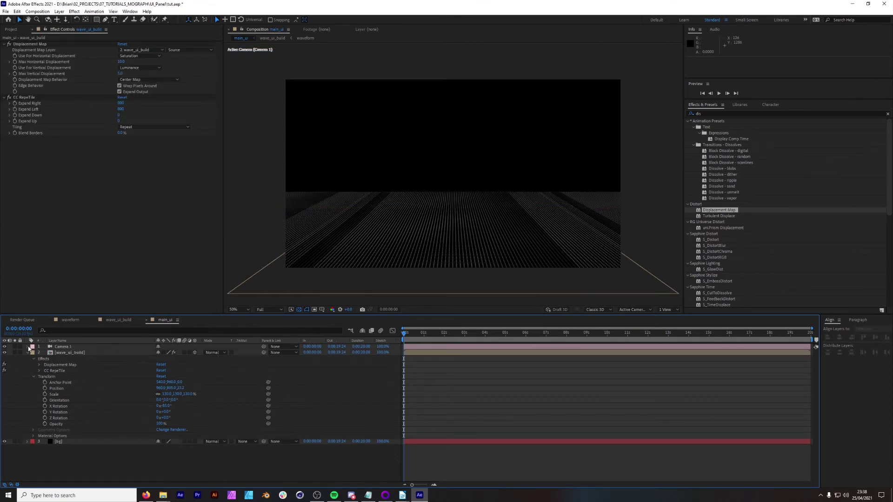
Raise CC RepeTile's Expand Up, Expand Left and Expand Right to more than 2000 each to extend the floor
click(28, 347)
click(74, 365)
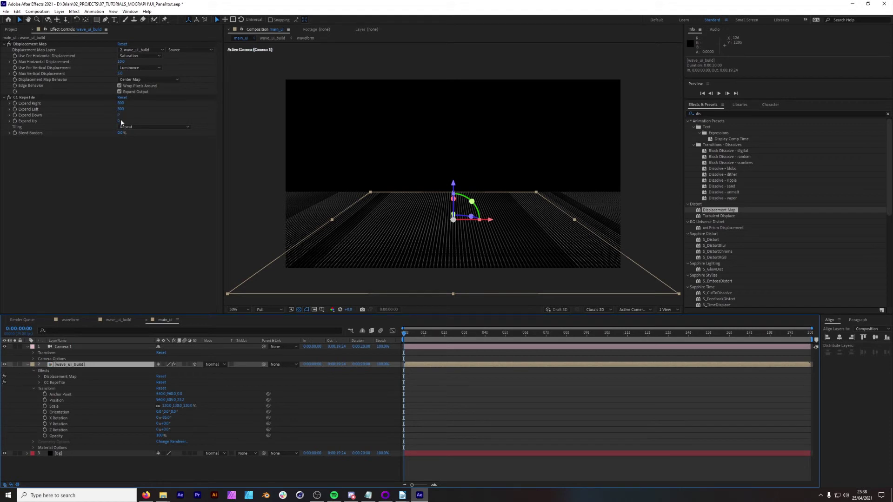
drag(119, 121, 180, 116)
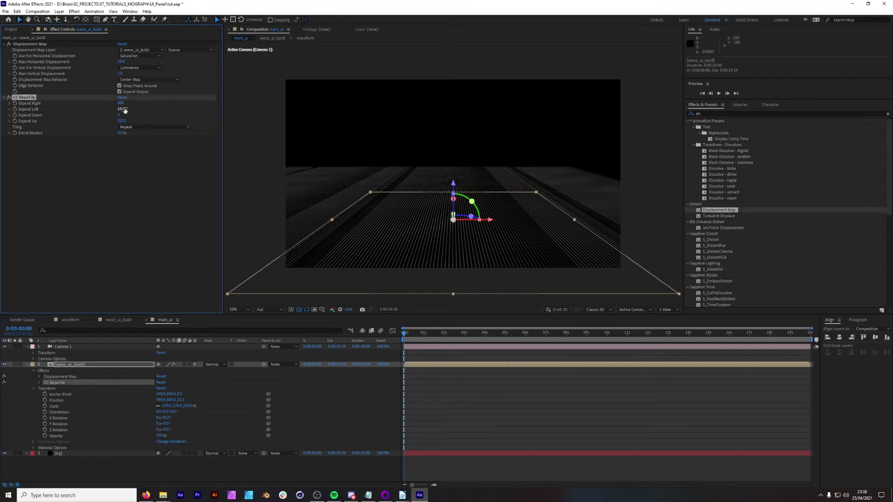
drag(122, 110, 618, 119)
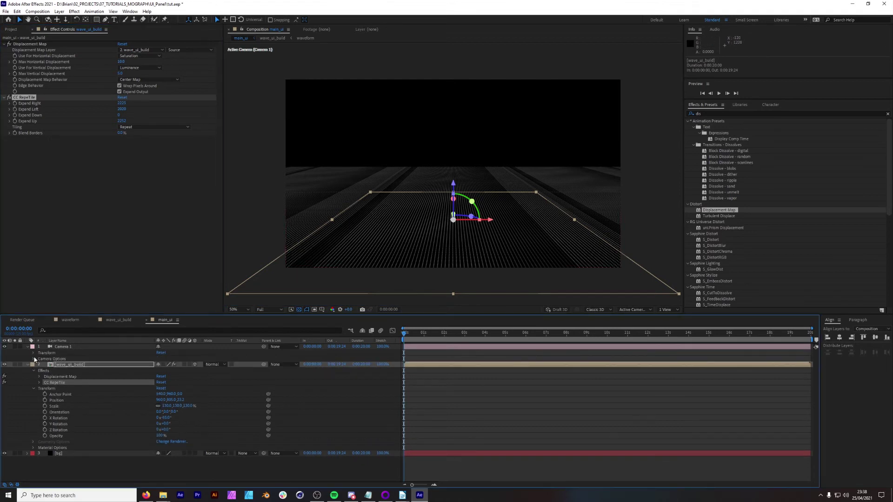
Turn on Depth of Field for Camera 1 and adjust its Position to bring the view closer to the floor
click(34, 359)
click(159, 370)
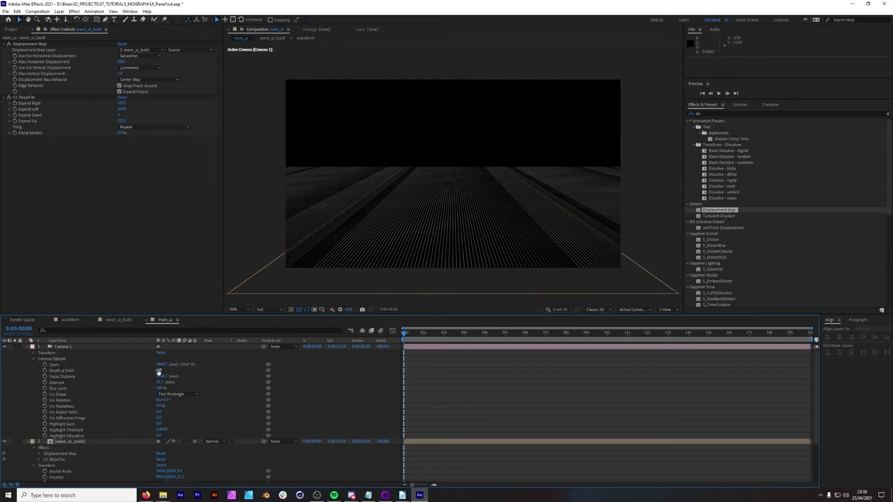
click(34, 353)
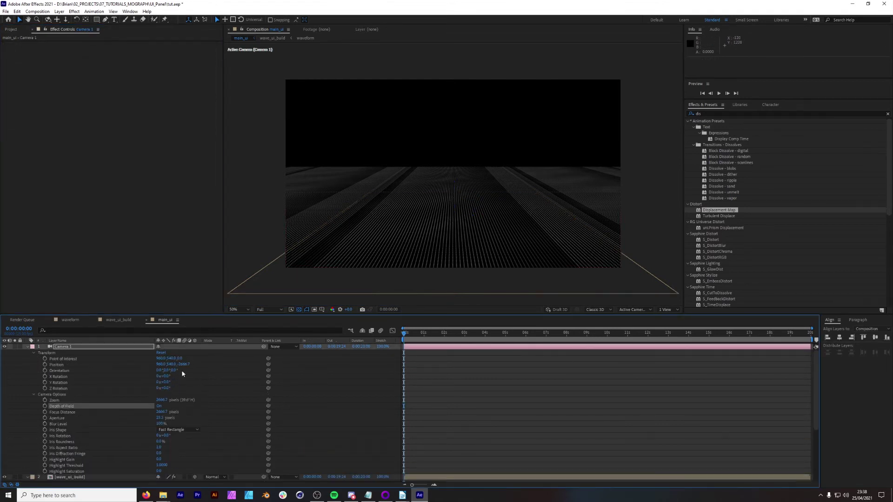
drag(184, 364, 308, 346)
key(ctrl+z)
Adjust Camera 1's Focus Distance to keep the near floor sharp, and increase its Aperture for stronger distance blur
scroll(170, 403, down, 1)
drag(161, 394, 139, 394)
click(161, 394)
text(103)
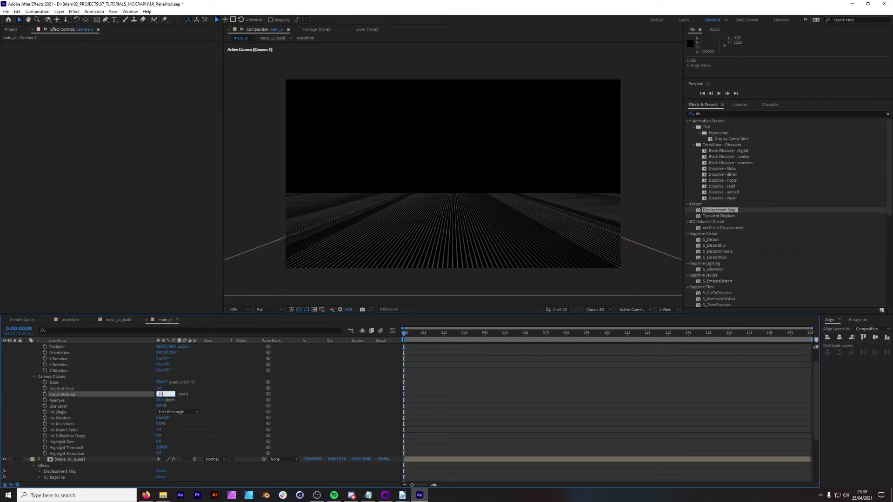
key(Return)
drag(409, 333, 430, 334)
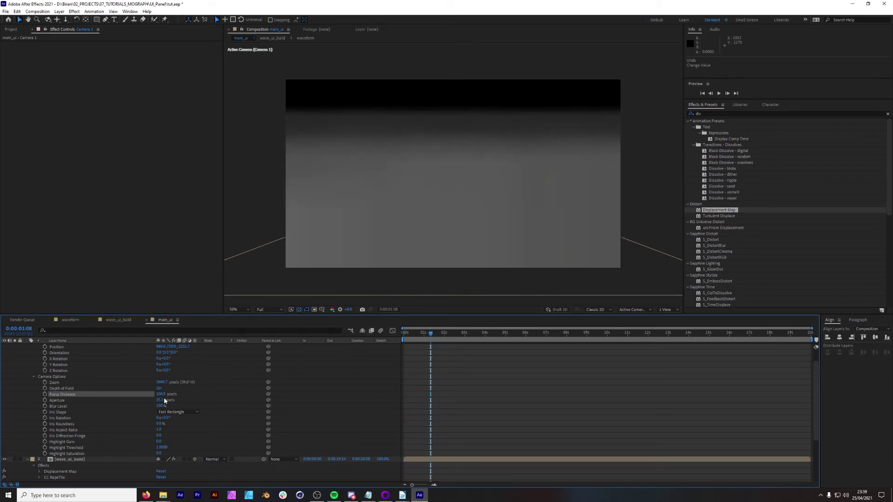
drag(199, 392, 430, 387)
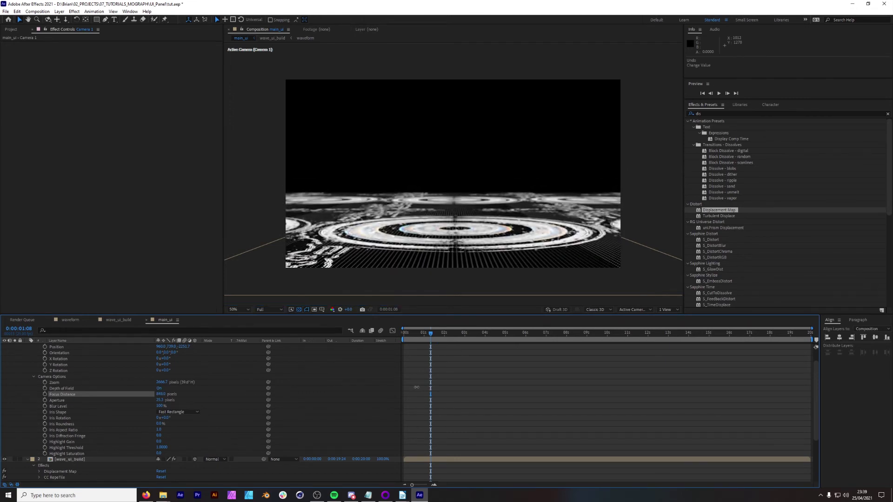
mouse_move(156, 399)
mouse_down()
mouse_move(185, 399)
mouse_move(165, 399)
mouse_up()
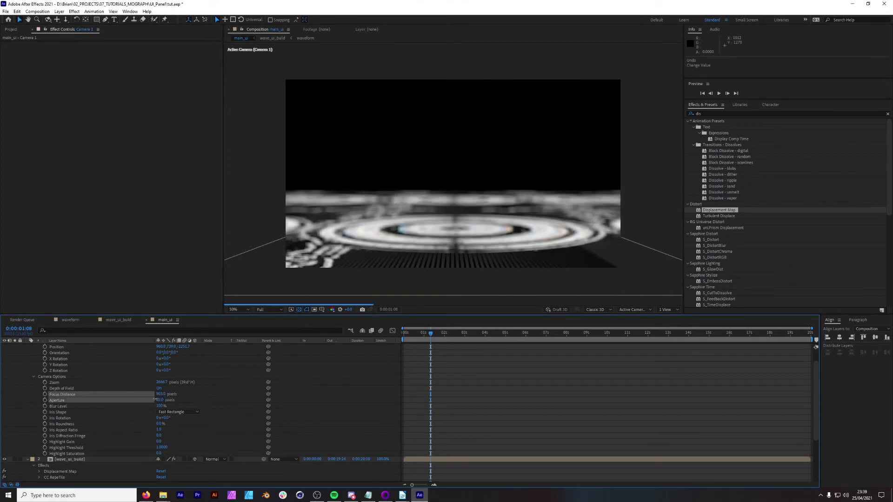
Set Camera 1's Iris Shape to Hexagon and readjust its Focus Distance to bring the near floor into focus
click(178, 412)
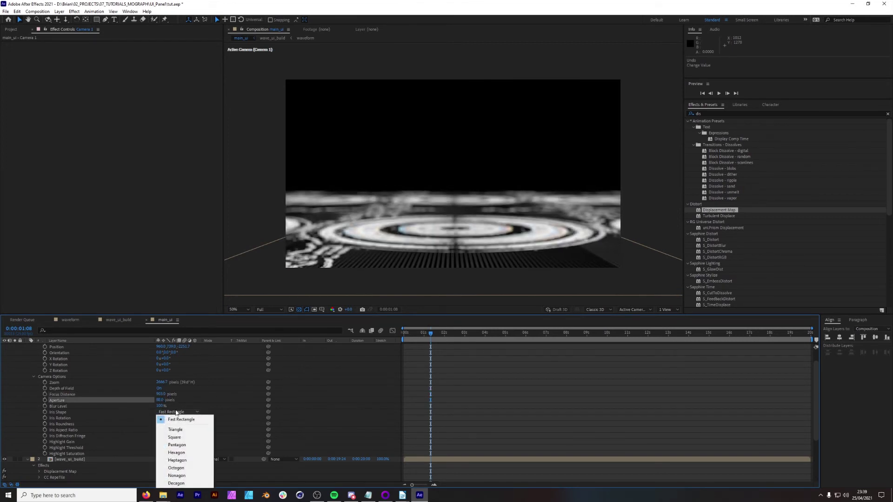
click(185, 452)
drag(160, 394, 204, 391)
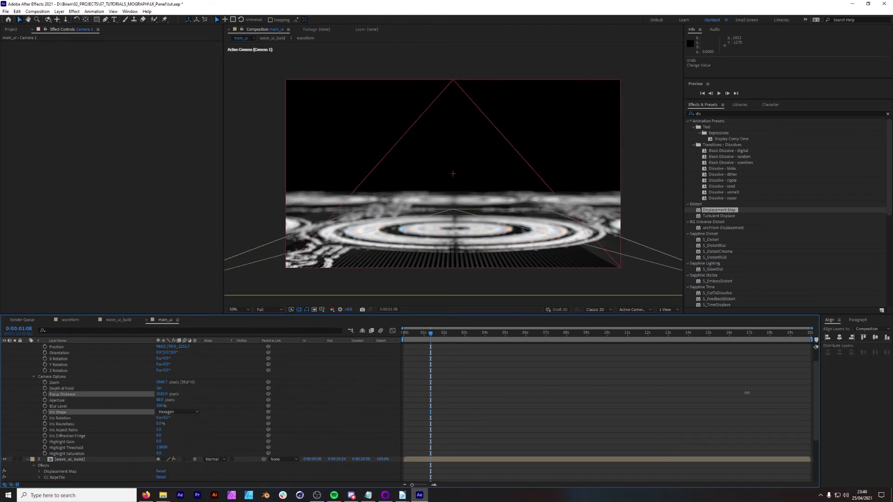
drag(748, 394, 747, 393)
drag(169, 395, 251, 392)
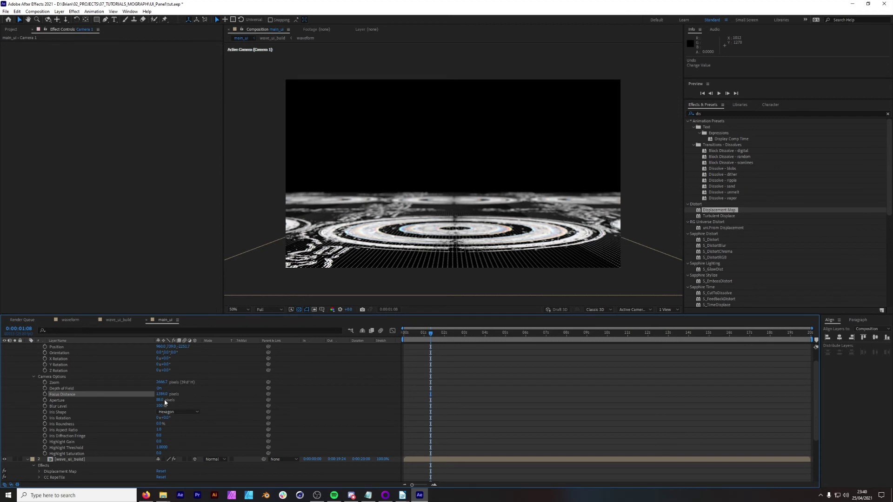
Increase Camera 1's Aperture for stronger distance blur and preview main_ui from the first frame
drag(165, 402, 183, 400)
key(Home)
key(space)
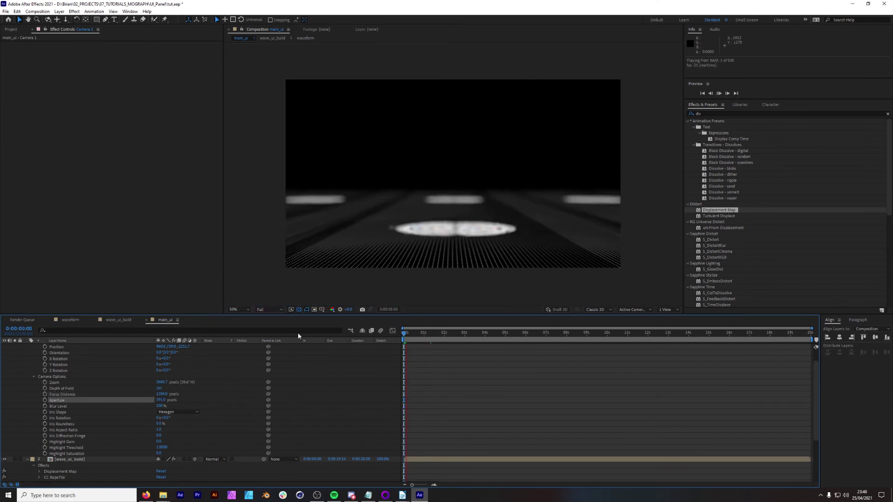
key(space)
Adjust Camera 1's Z and Y Position to move it closer to the floor and raise its viewpoint
scroll(74, 386, up, 3)
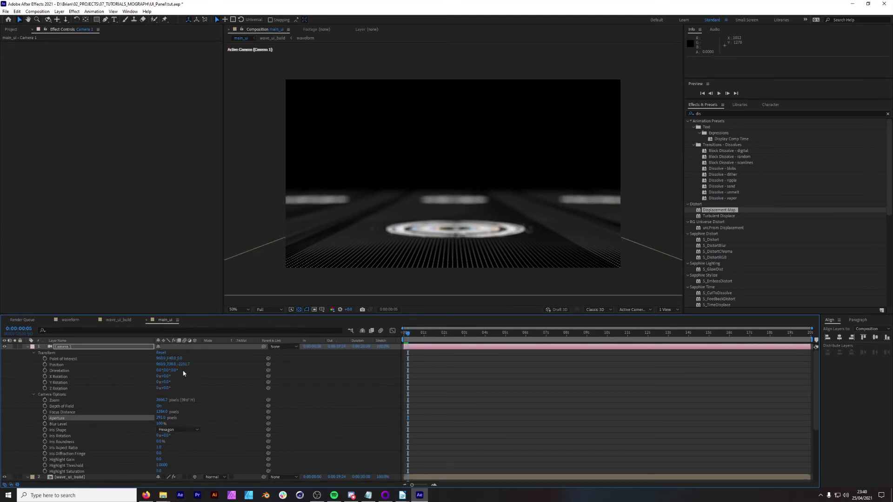
drag(183, 364, 251, 358)
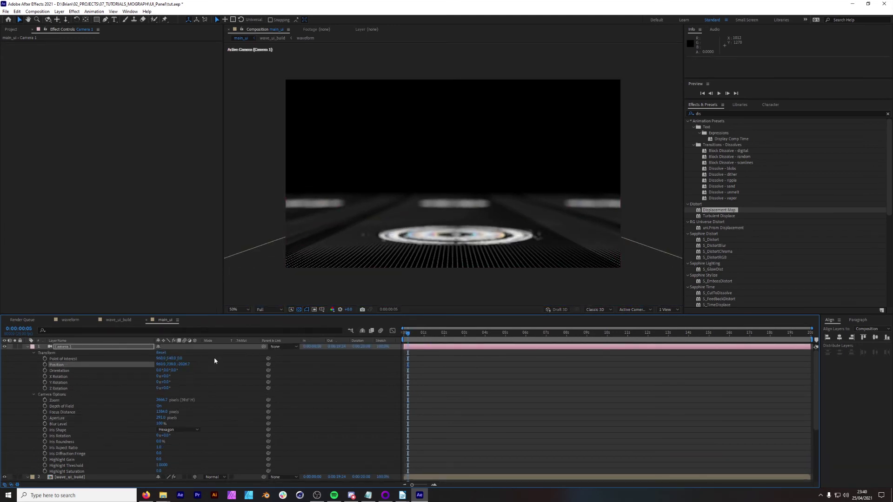
drag(177, 365, 158, 364)
Preview the floor animation at several times up to 0:00:03:10 to check the new camera framing
key(space)
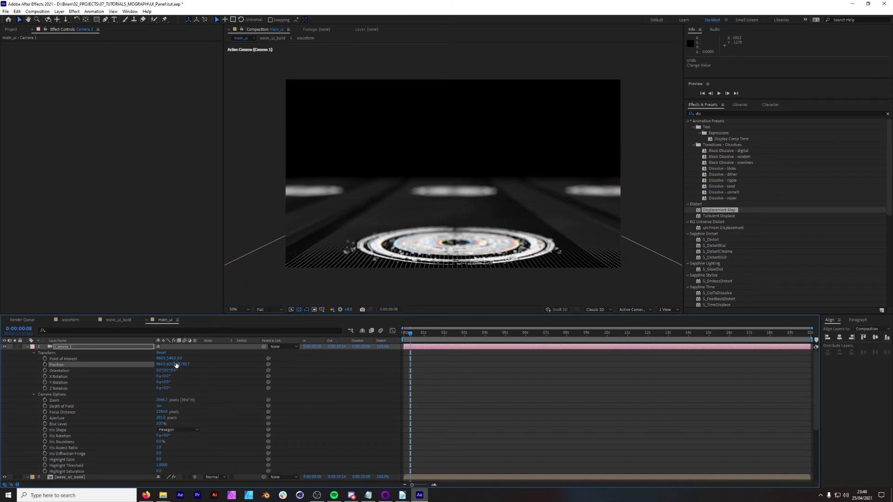
key(space)
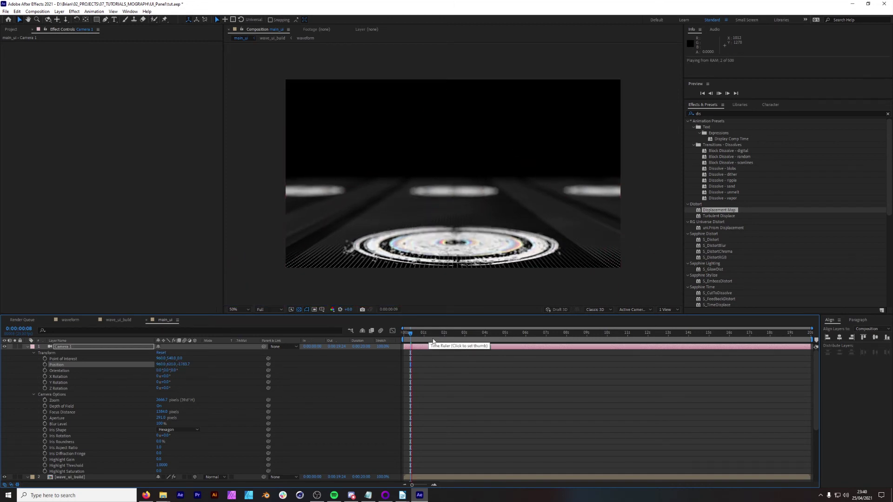
click(439, 338)
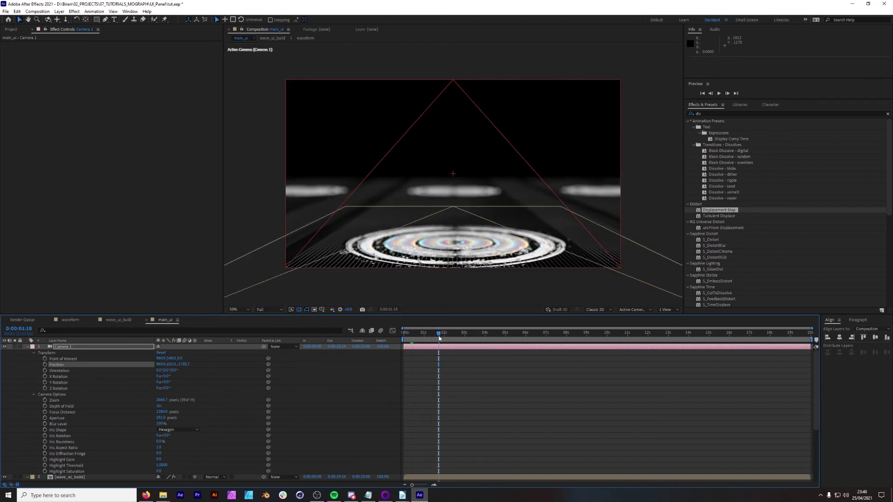
key(space)
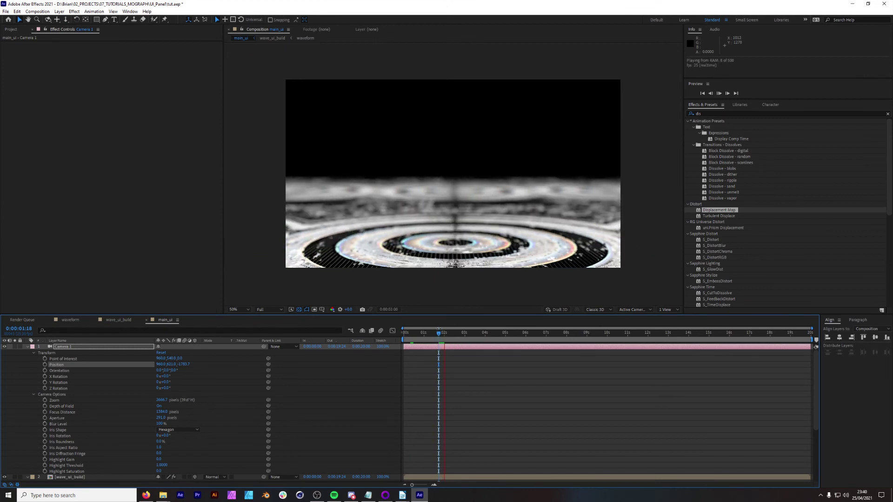
key(space)
key(comma)
drag(411, 337, 473, 337)
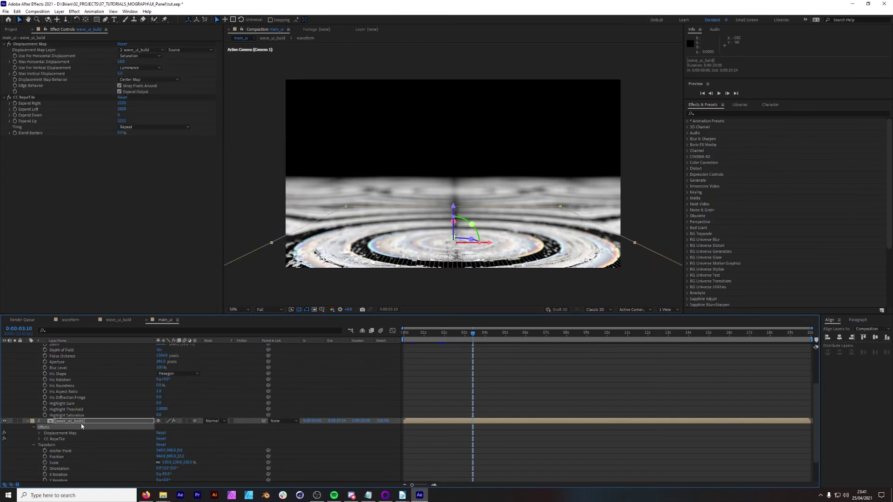
Find the Offset effect and apply it to the wave_ui_build layer below CC RepeTile
click(81, 423)
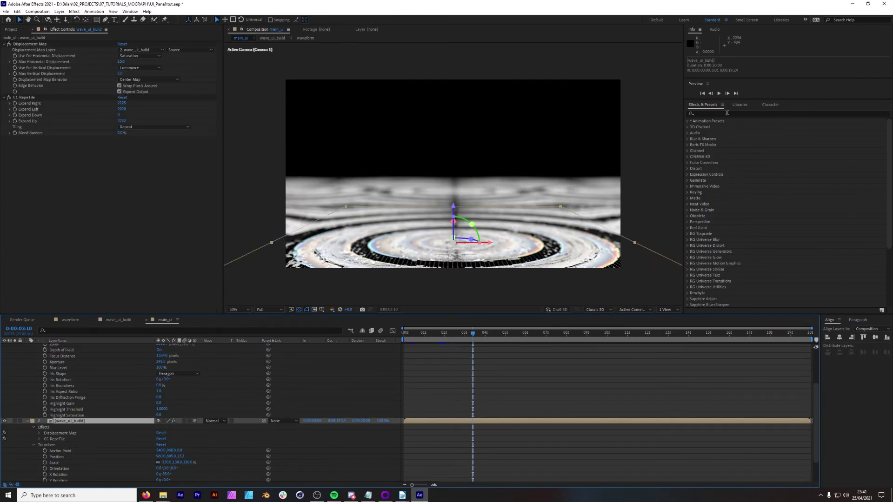
click(726, 113)
text(offset)
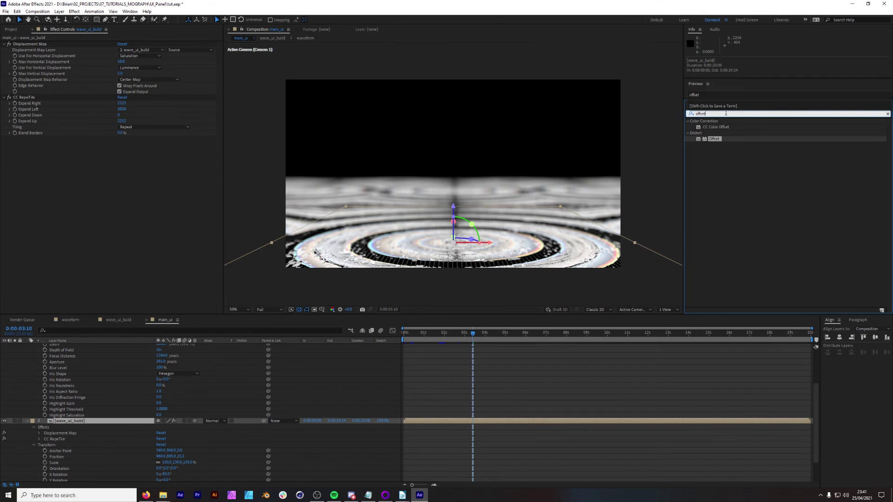
drag(714, 139, 53, 183)
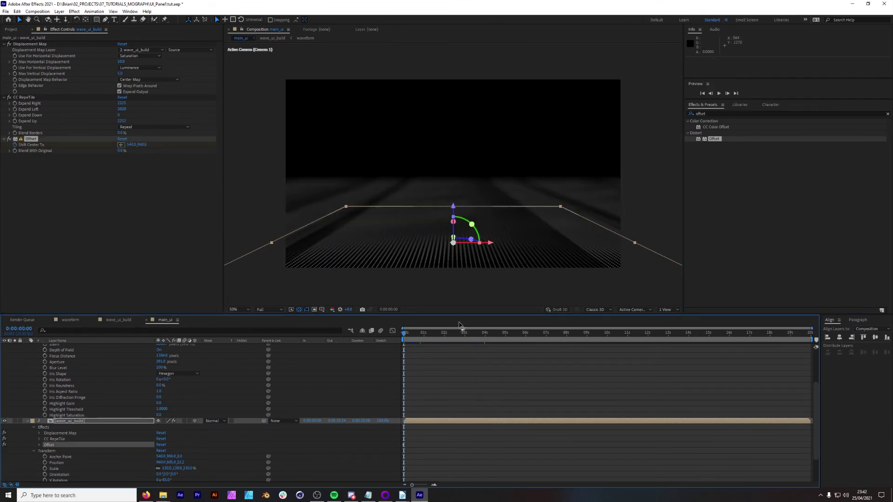
Keyframe Offset's Shift Center To from the first frame to 0:00:09:24, increasing its Y value so the floor travels forward
drag(446, 334, 606, 342)
drag(139, 145, 868, 182)
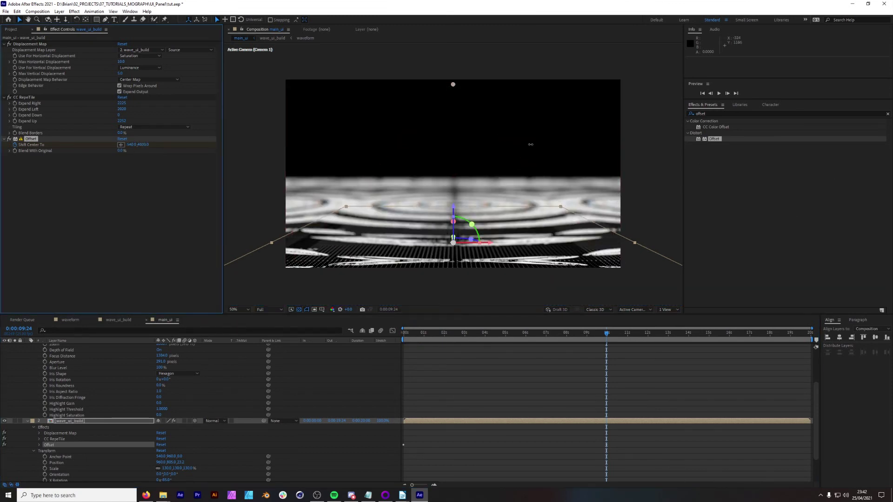
click(275, 323)
Play main_ui from the first frame to review the moving floor with the Offset animation
key(Home)
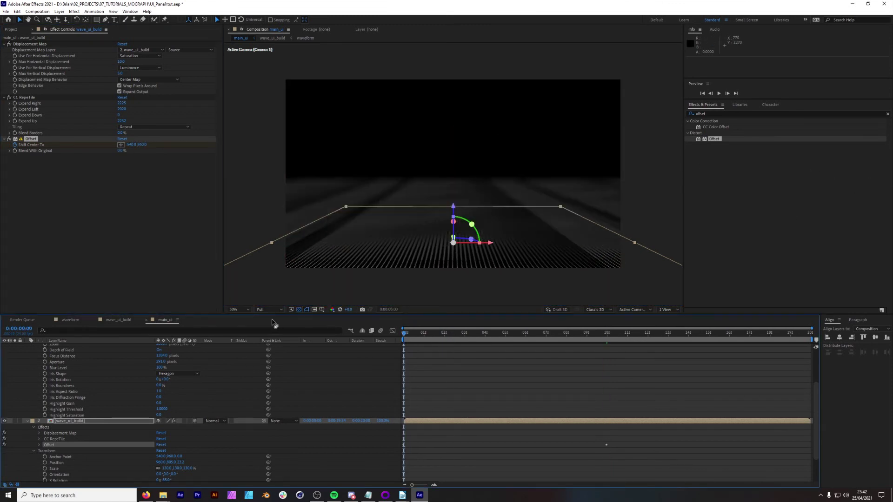
key(space)
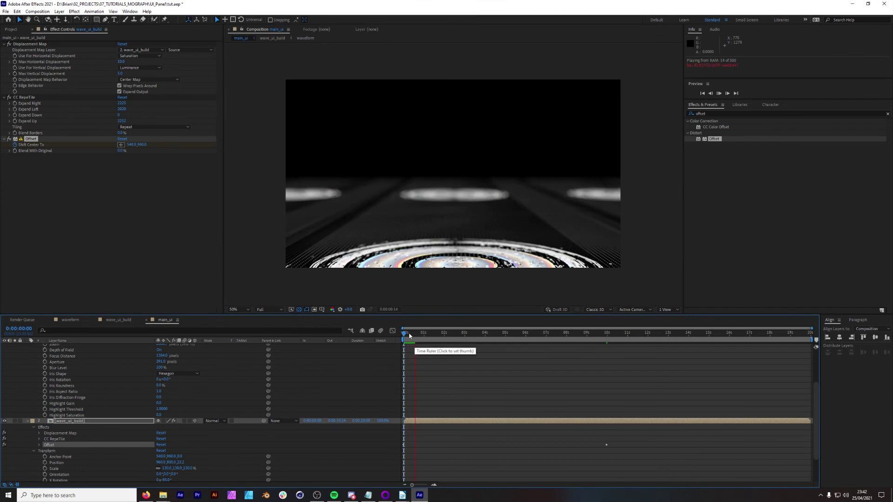
click(409, 335)
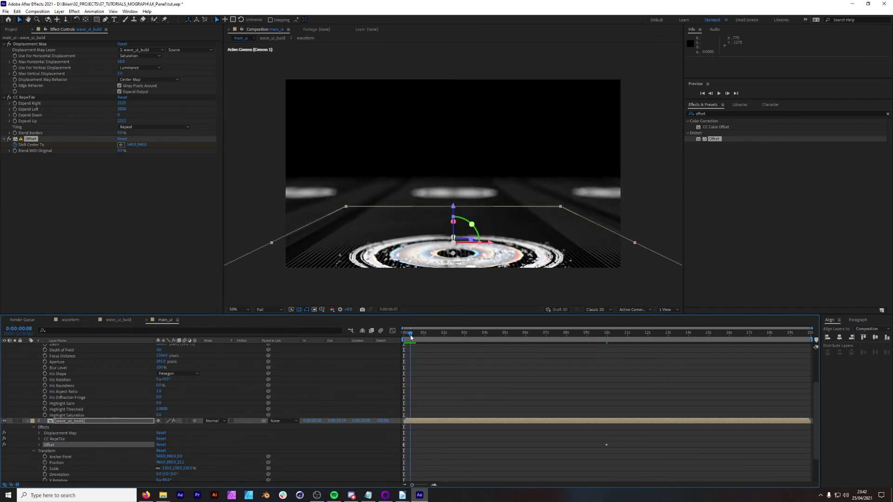
drag(410, 336, 340, 345)
key(space)
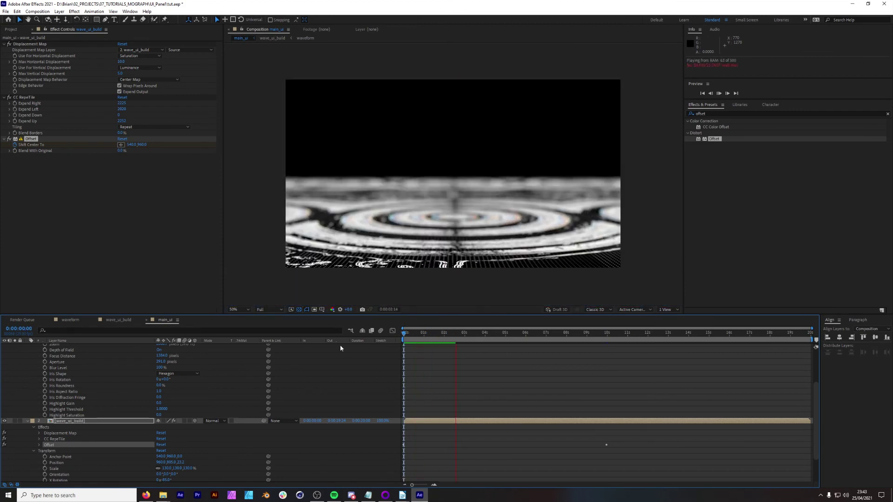